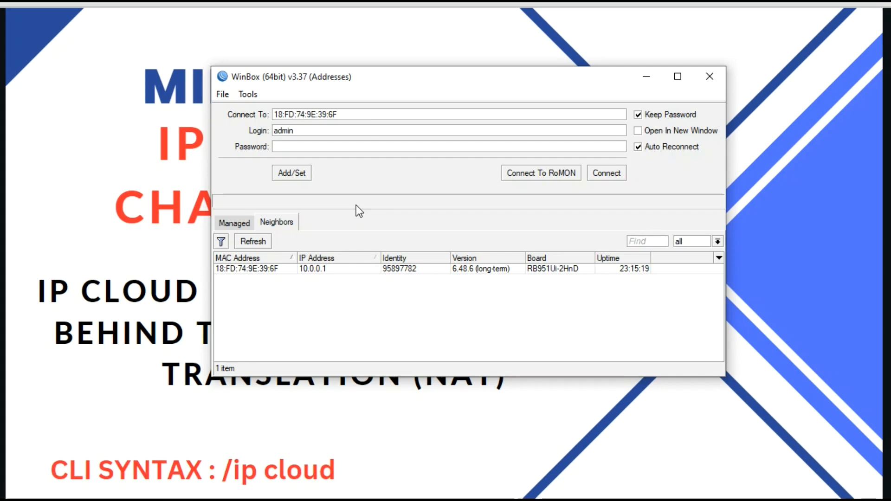
Step: Log in to the discovered RB951Ui-2HnD router with its password and open IP > Cloud
left_click(255, 272)
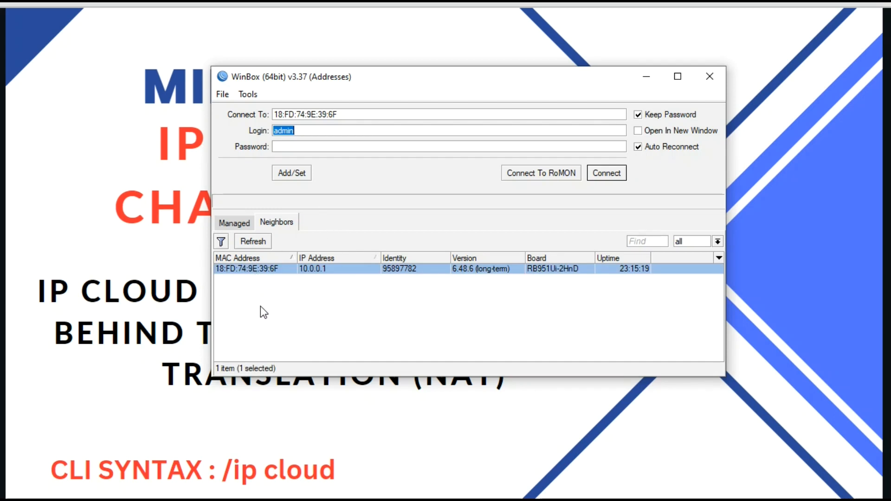
left_click(305, 146)
type("***")
left_click(608, 174)
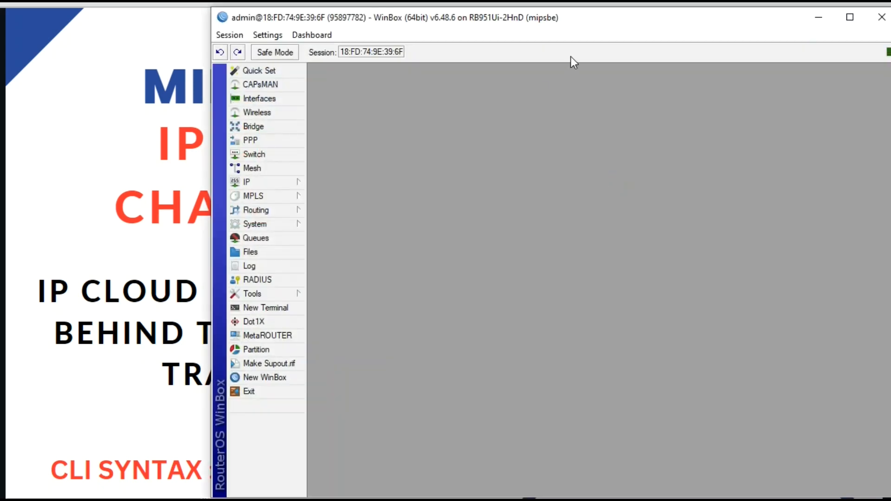
left_click_drag(584, 21, 493, 20)
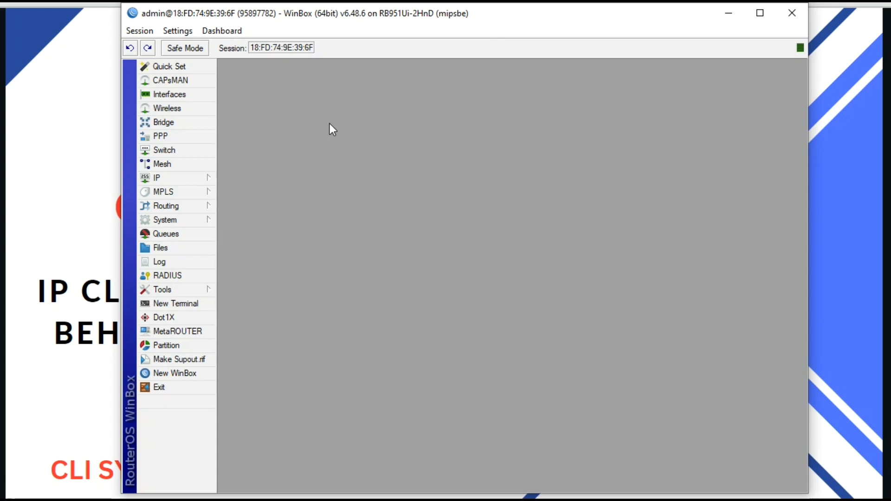
left_click(195, 182)
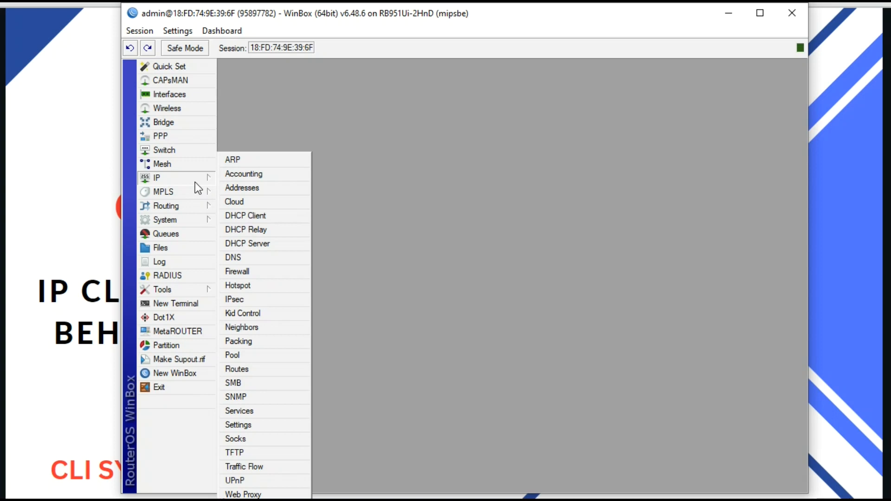
left_click(254, 203)
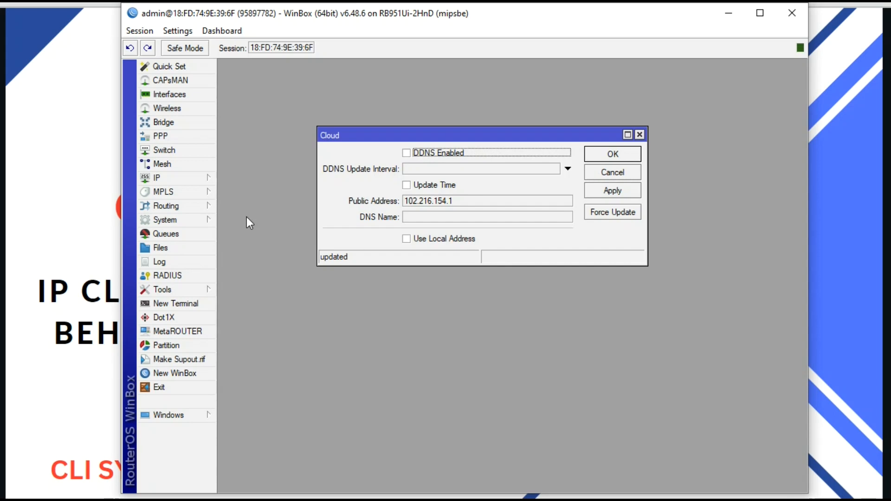
Step: Open a new terminal and go to the /ip cloud command level
left_click(194, 303)
left_click_drag(548, 112, 432, 111)
key("Return")
key("Return")
type("ip")
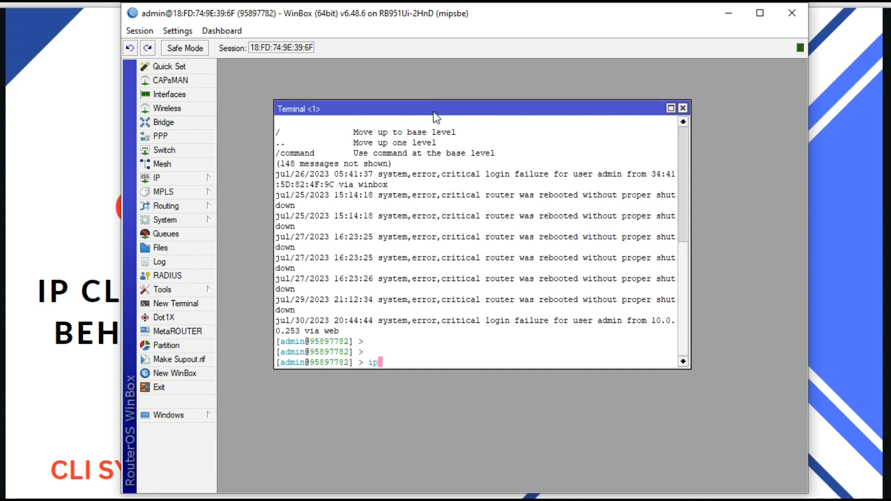
key("Return")
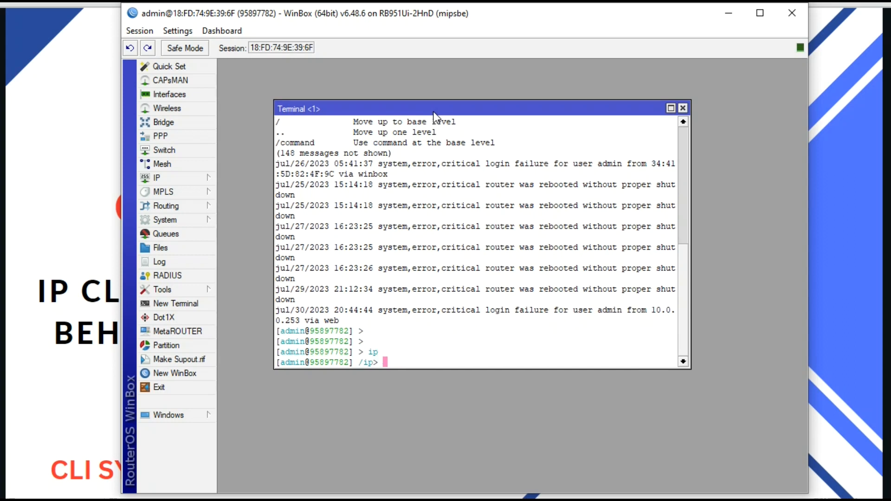
type("cl")
key("Tab")
key("Return")
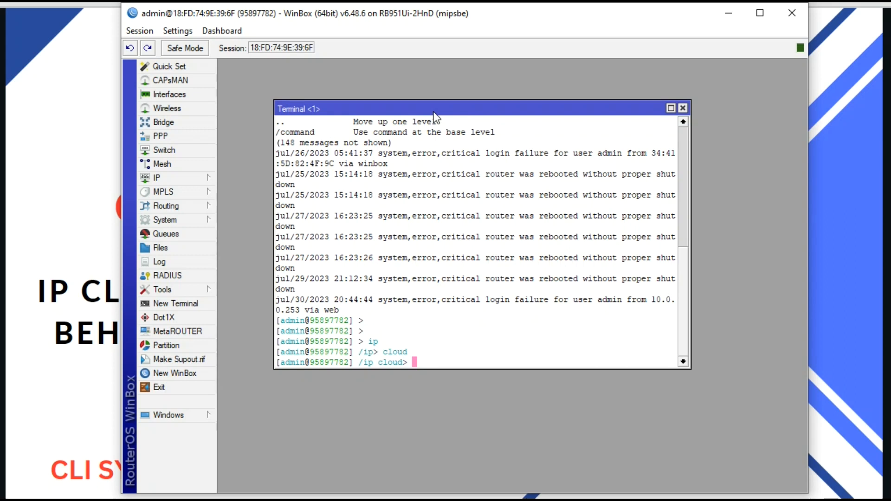
Step: Print the IP cloud settings and list the commands available under /ip cloud
type("pri")
key("Tab")
key("Return")
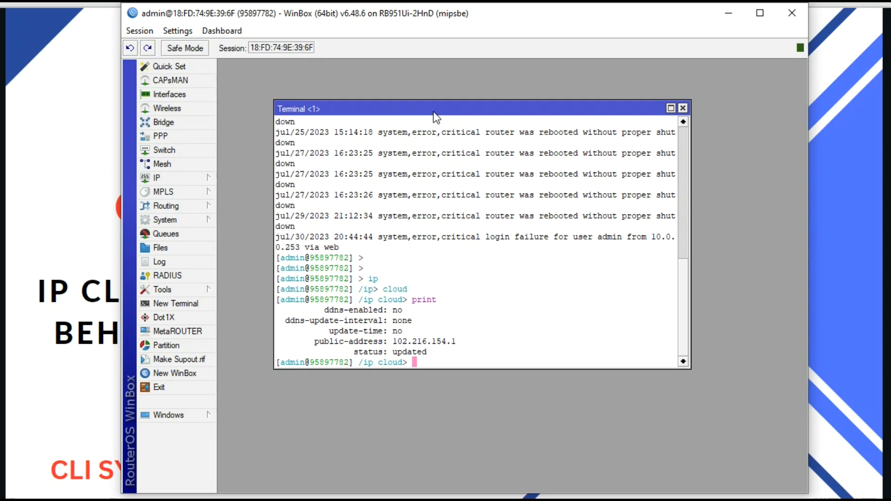
key("question")
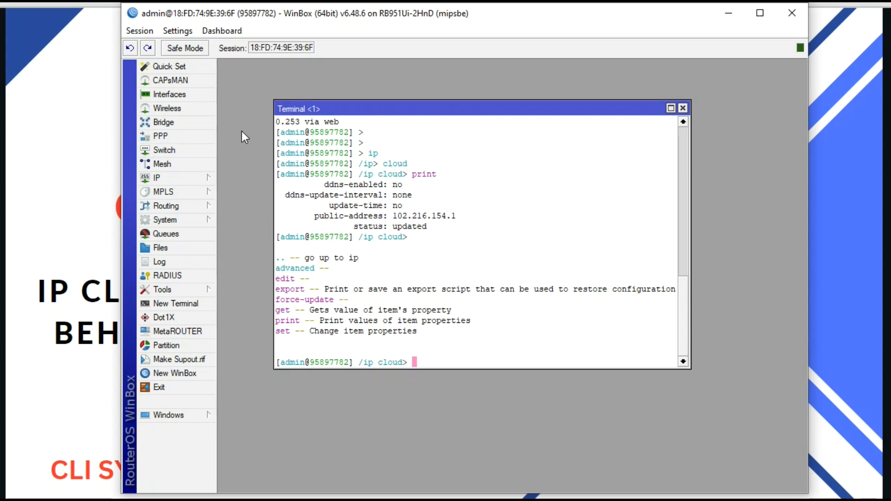
Step: Enable DDNS in the Cloud settings and apply it
left_click_drag(647, 107, 655, 267)
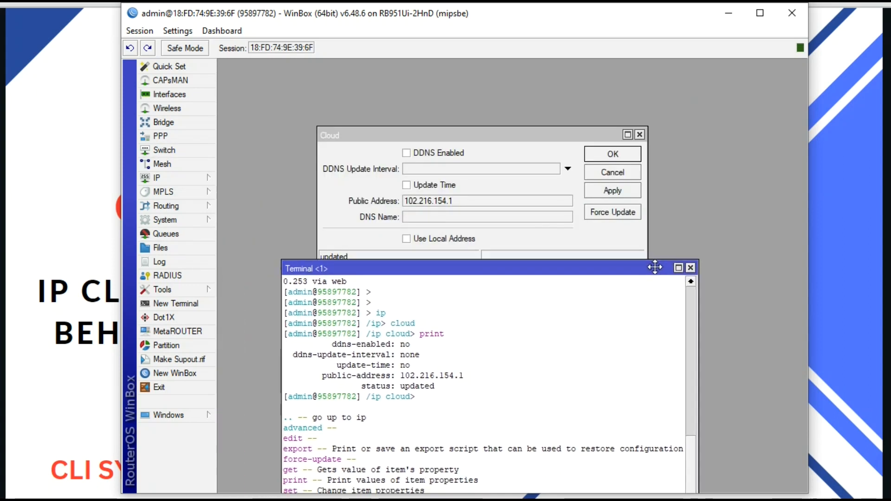
left_click(554, 129)
left_click_drag(554, 142, 555, 110)
left_click(407, 122)
left_click(601, 161)
left_click(537, 275)
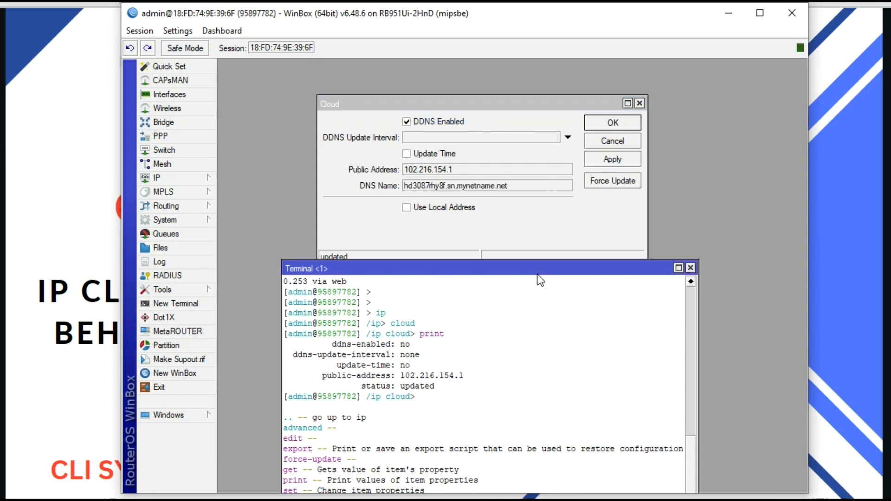
left_click_drag(538, 271, 566, 152)
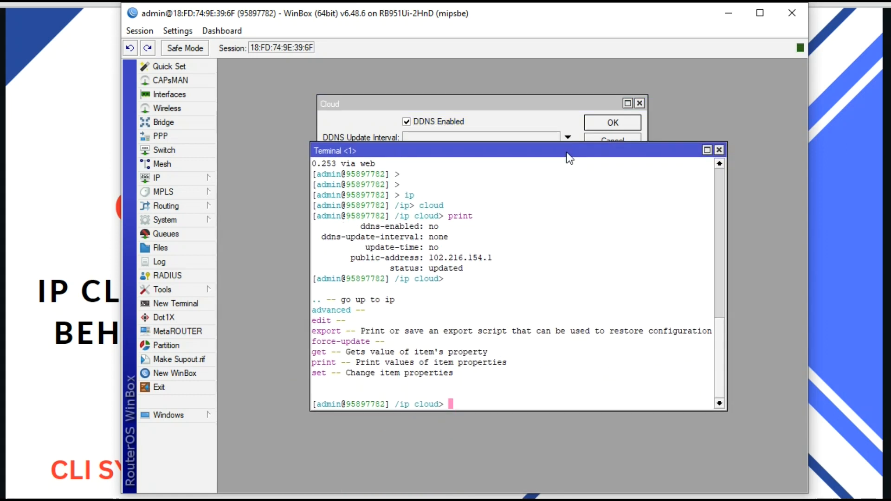
type("print")
key("Return")
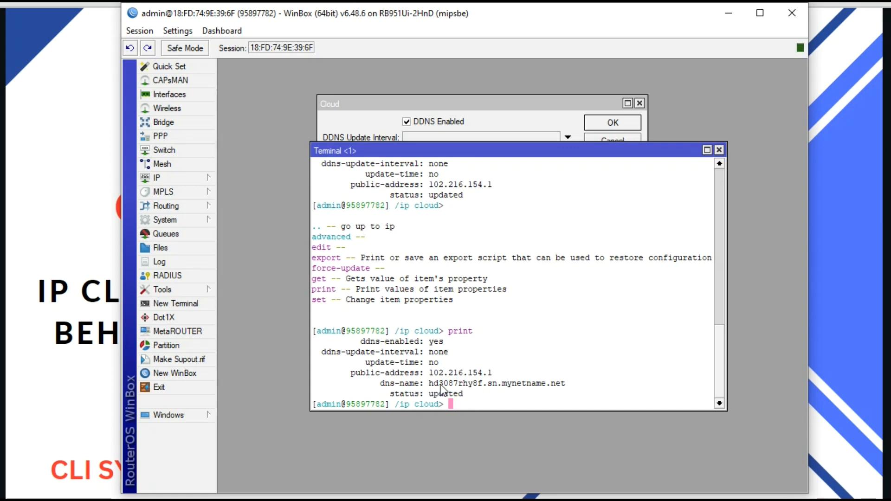
left_click_drag(430, 384, 494, 386)
left_click_drag(551, 380, 564, 380)
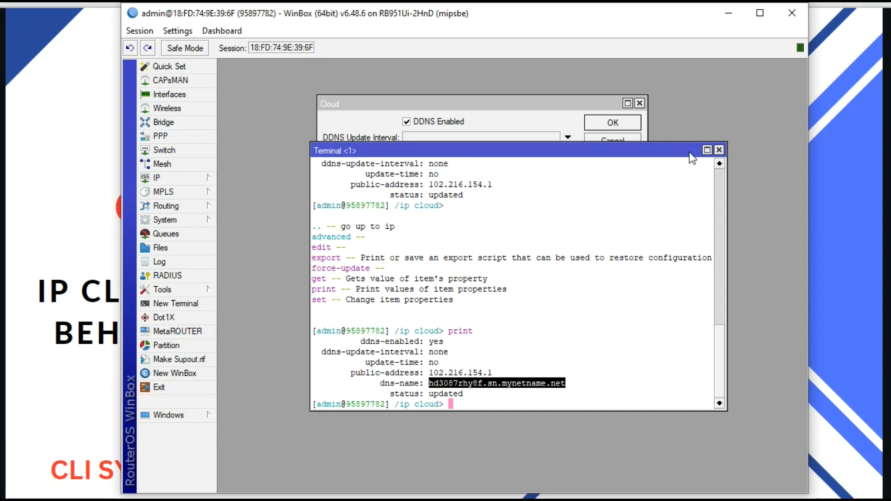
left_click_drag(689, 152, 641, 230)
left_click_drag(559, 107, 568, 84)
Step: Apply Update Time, reprint to confirm update-time: yes, then tick Use Local Address
left_click(415, 130)
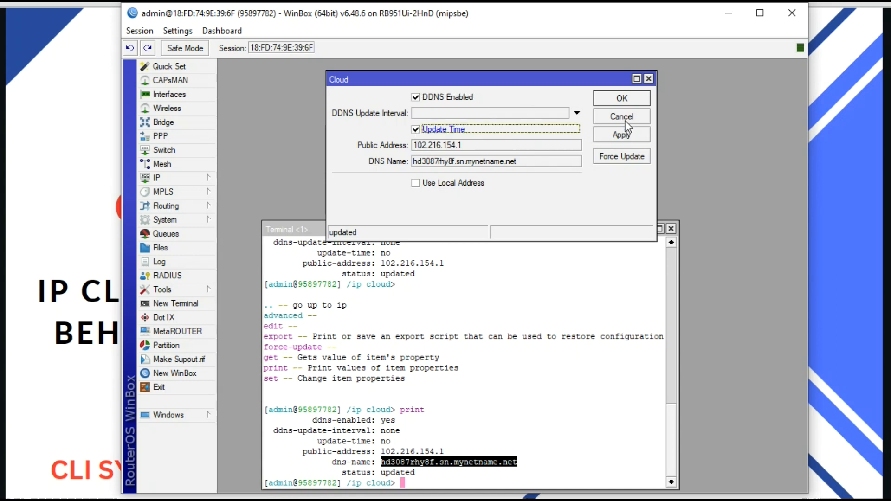
left_click(620, 138)
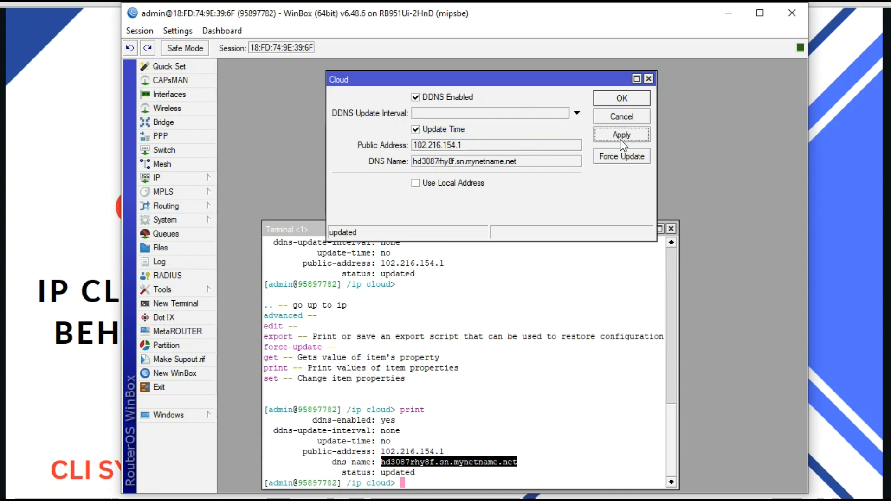
left_click(581, 247)
left_click_drag(587, 231, 603, 174)
key("Up")
key("Return")
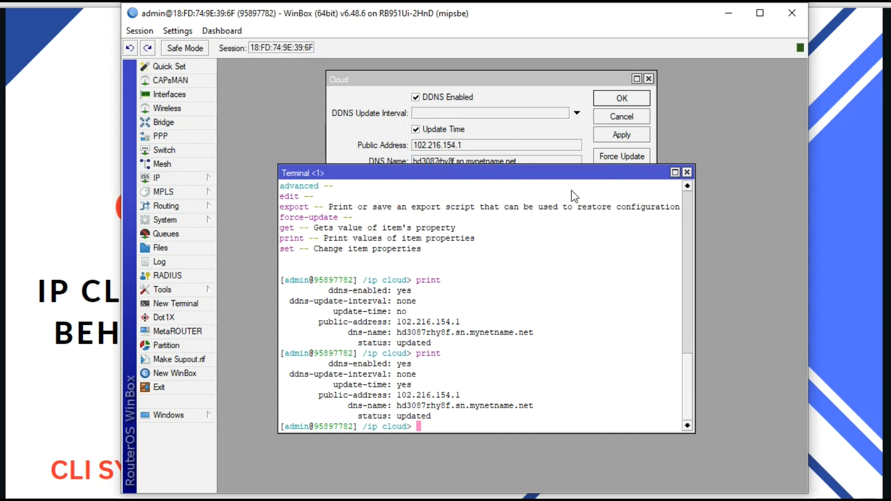
left_click_drag(586, 173, 563, 279)
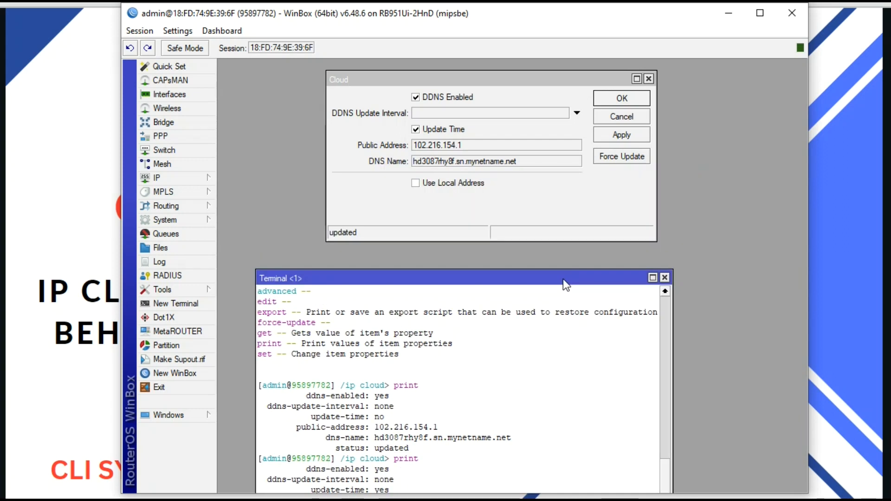
left_click(426, 186)
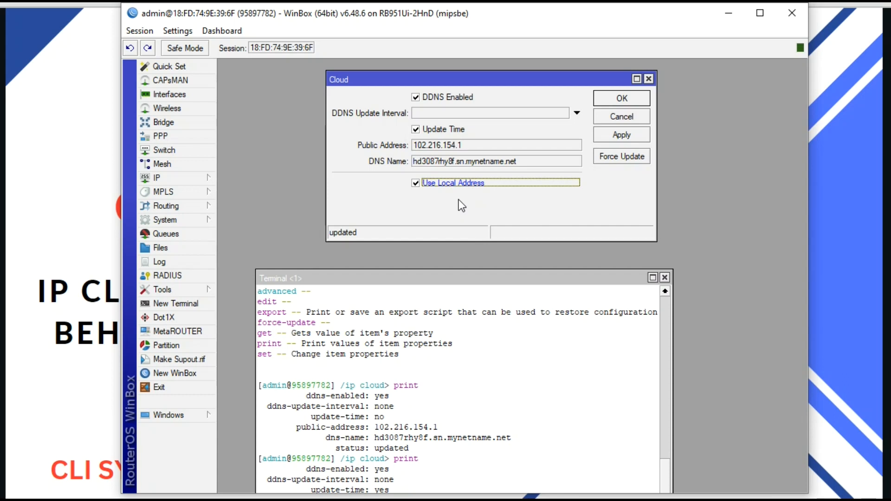
Step: Apply Use Local Address and reprint the cloud settings showing DDNS enabled and update-time yes
left_click_drag(454, 281, 471, 255)
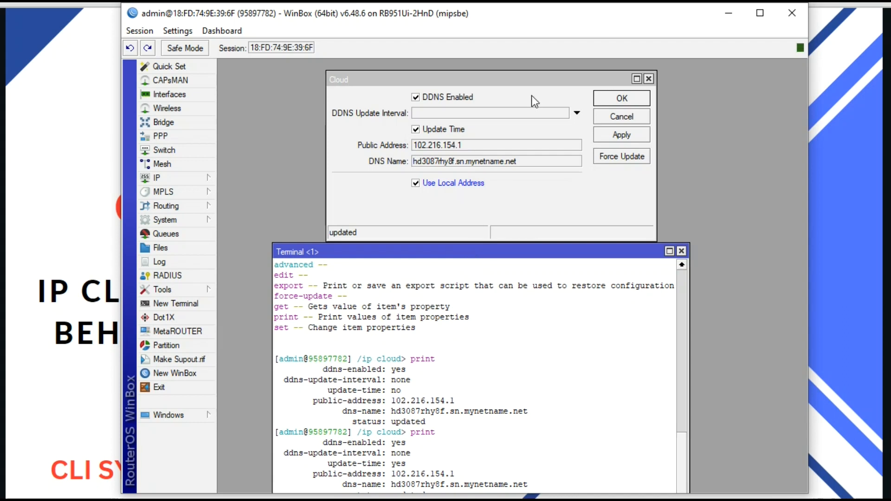
left_click(625, 139)
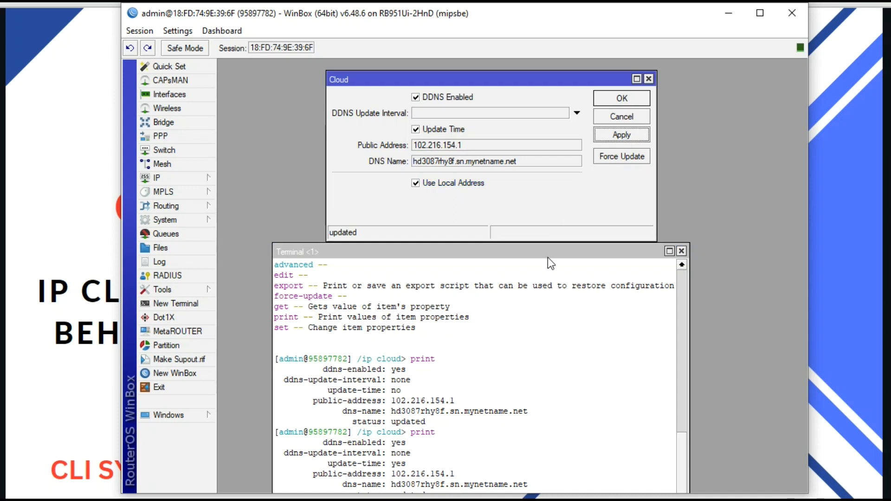
left_click_drag(549, 252, 566, 163)
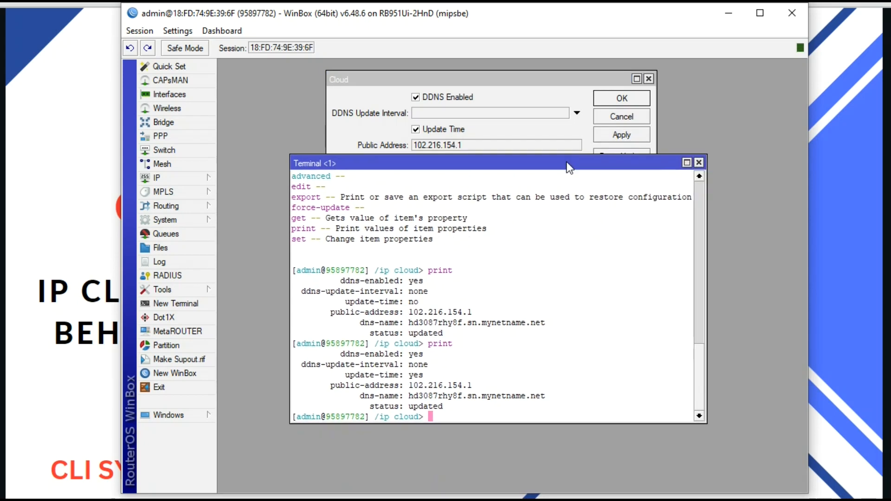
type("print")
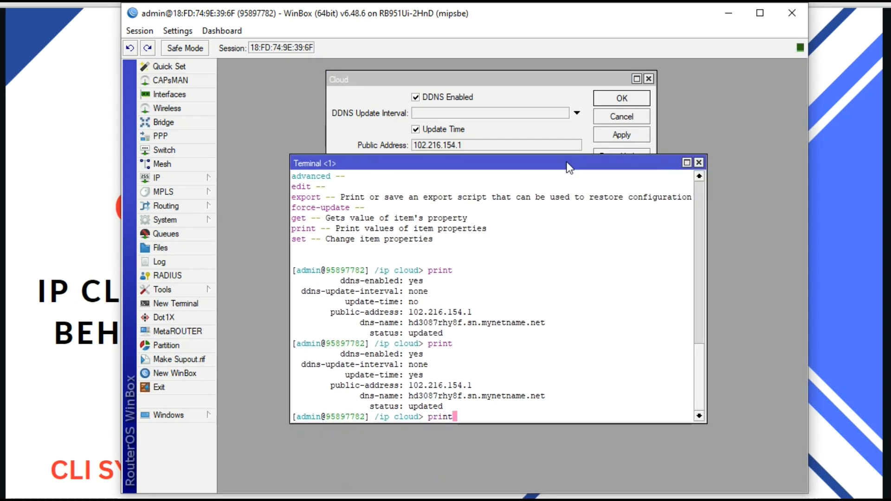
key("Return")
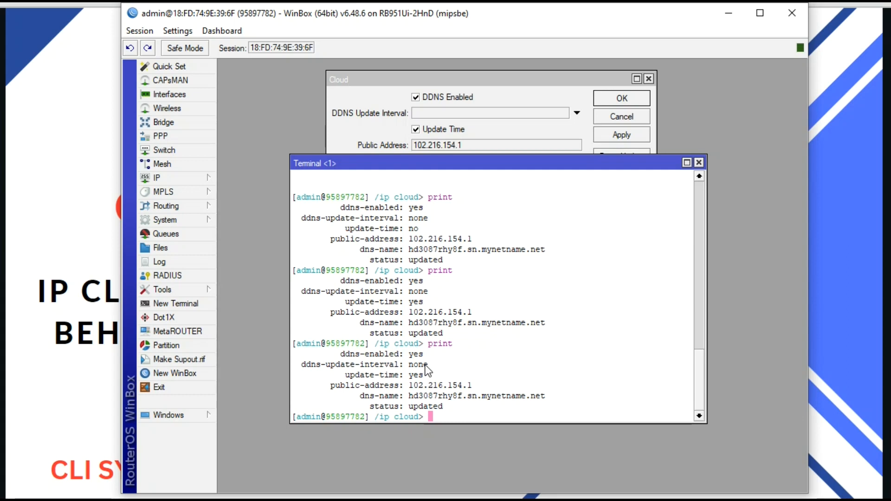
left_click_drag(658, 168, 648, 242)
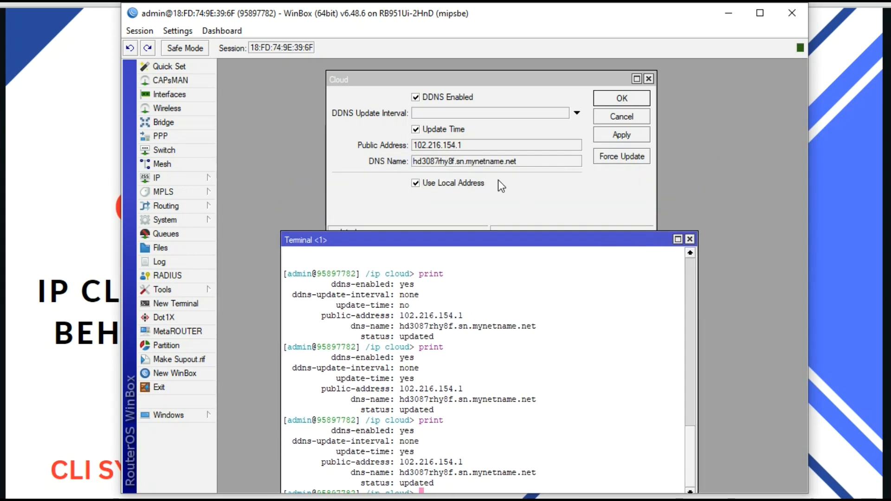
Step: Check that System Clock uses the Africa/Nairobi time zone, then apply and close it
left_click(193, 218)
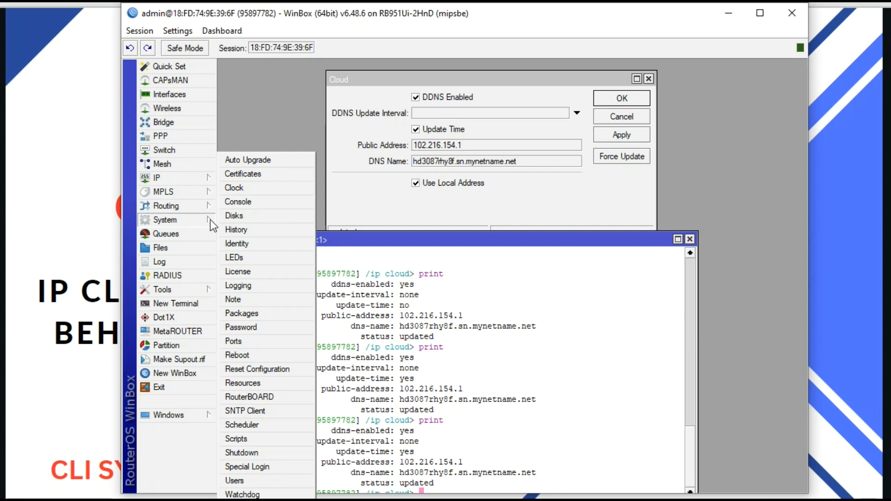
left_click(180, 221)
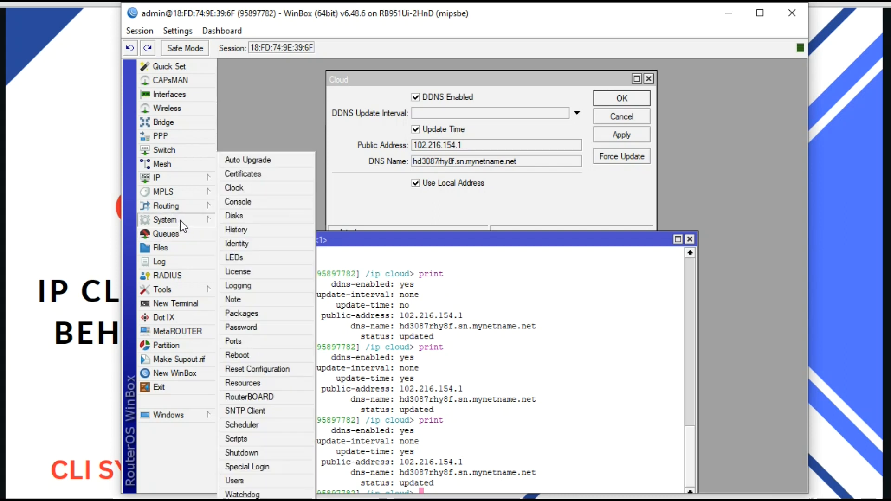
left_click(253, 185)
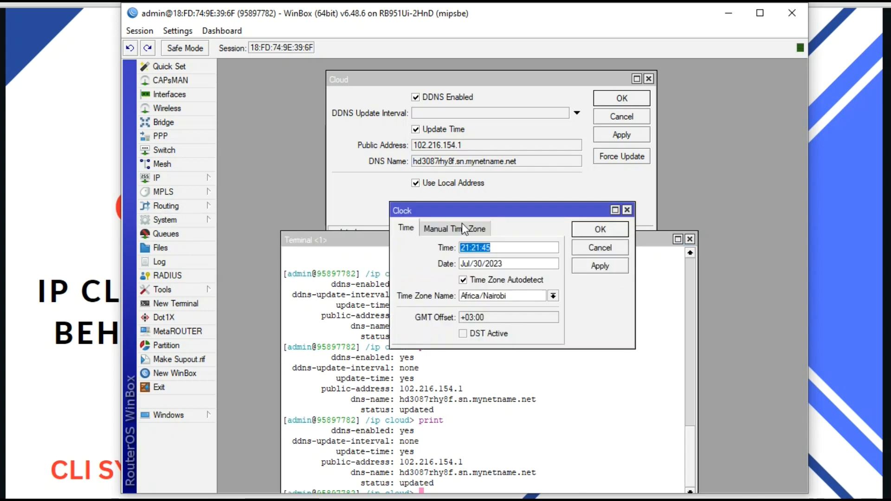
left_click_drag(497, 211, 503, 186)
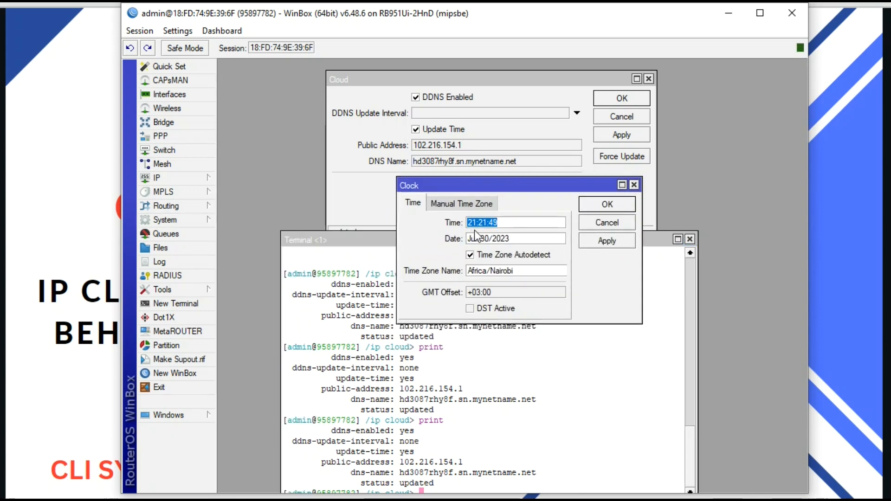
mouse_move(728, 494)
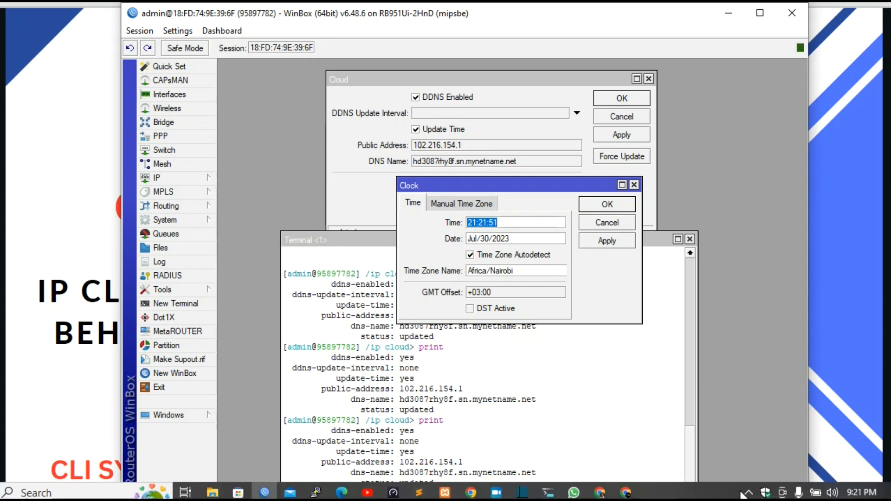
mouse_move(866, 496)
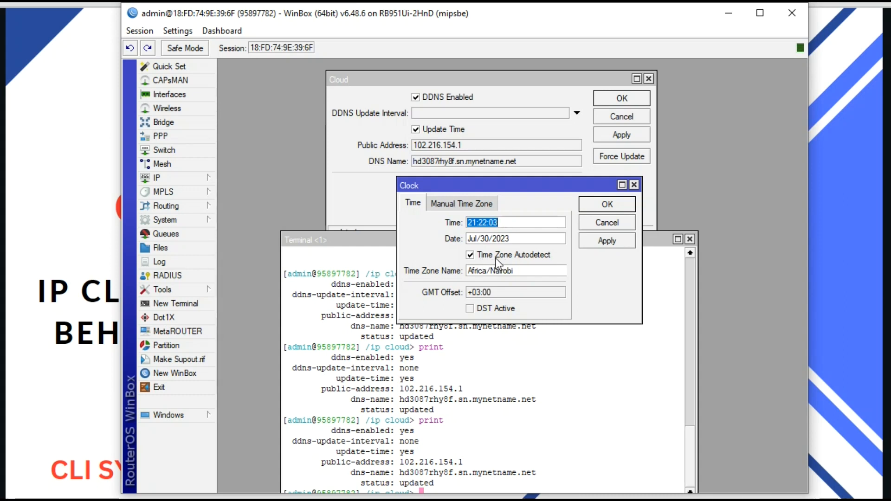
left_click(596, 242)
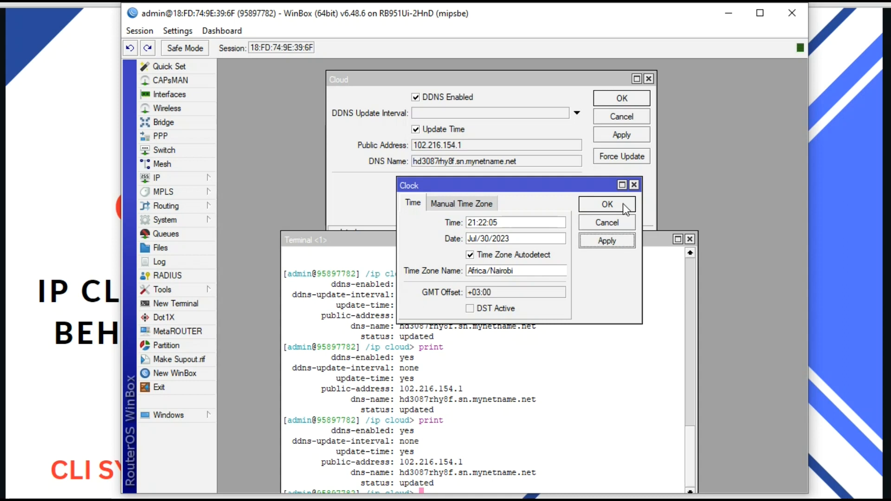
left_click(624, 205)
left_click_drag(556, 237, 546, 256)
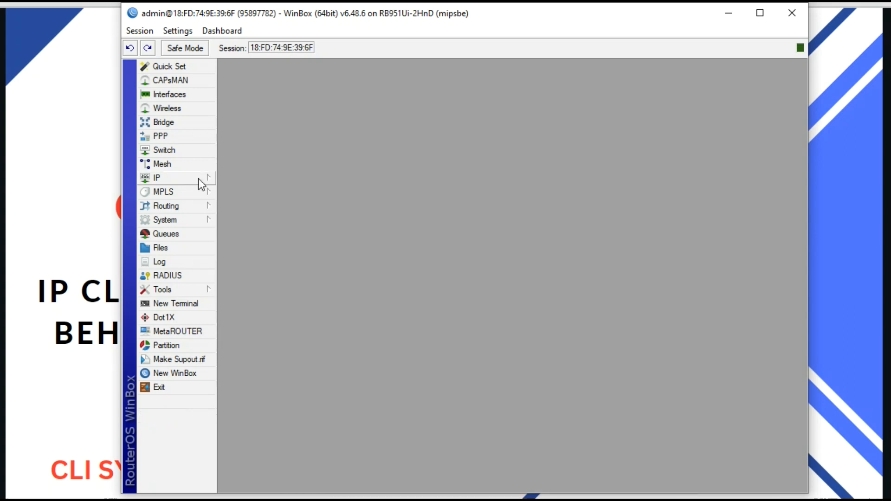
left_click(198, 179)
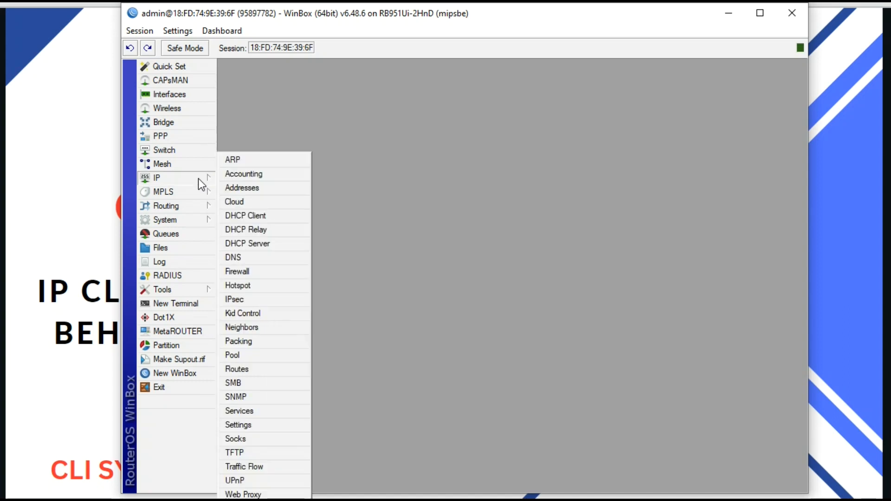
left_click(259, 204)
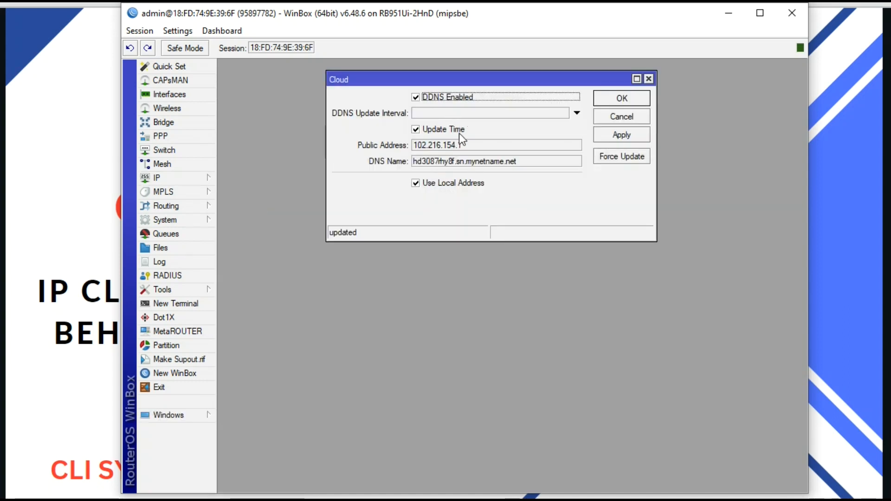
double_click(477, 161)
key("ctrl+c")
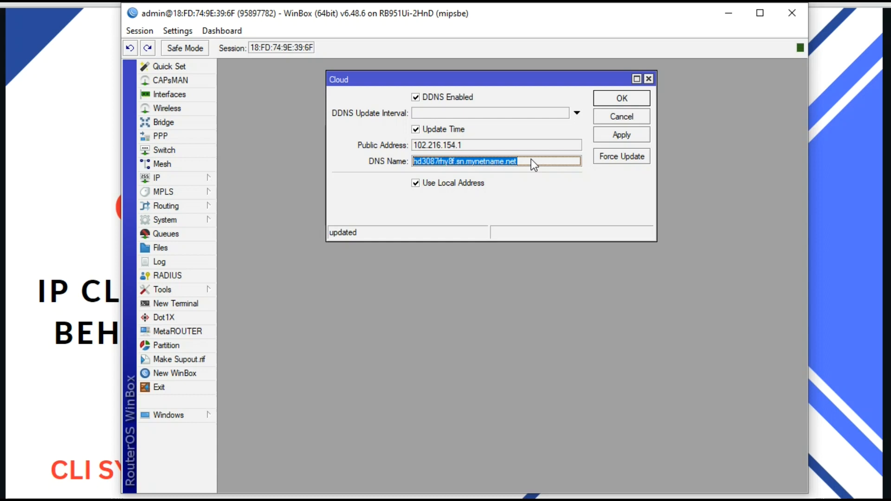
left_click(609, 134)
left_click(649, 79)
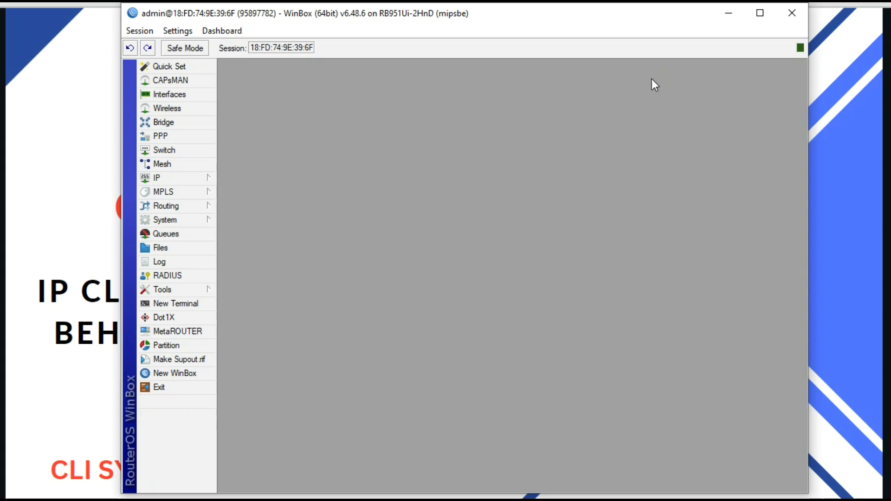
Step: Exit and reconnect to the router using hd3087rhy8f.sn.mynetname.net as the Connect To address
left_click(172, 385)
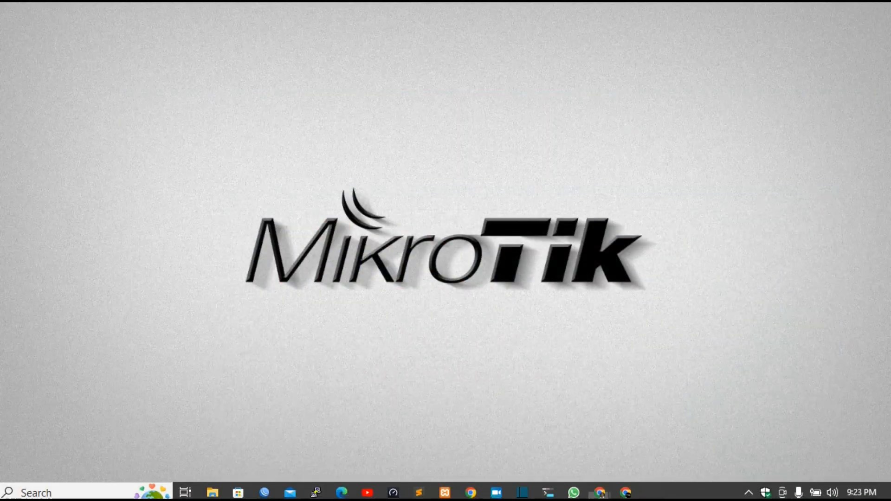
left_click(265, 492)
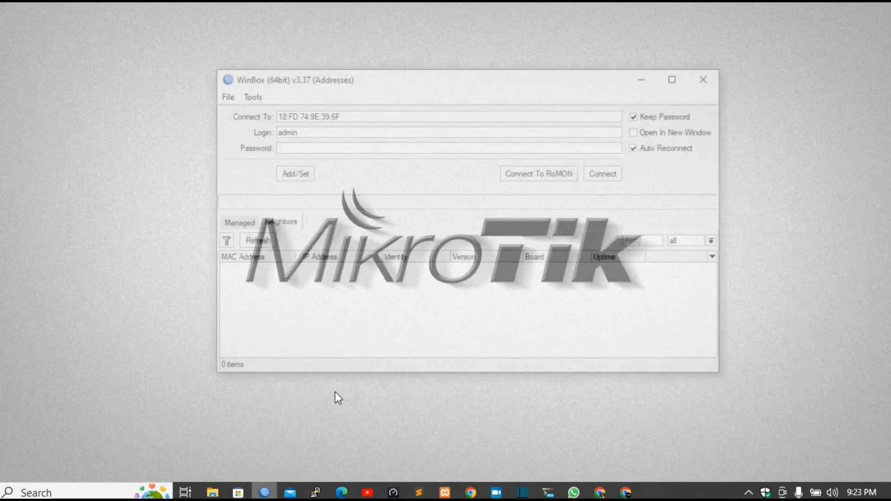
double_click(362, 116)
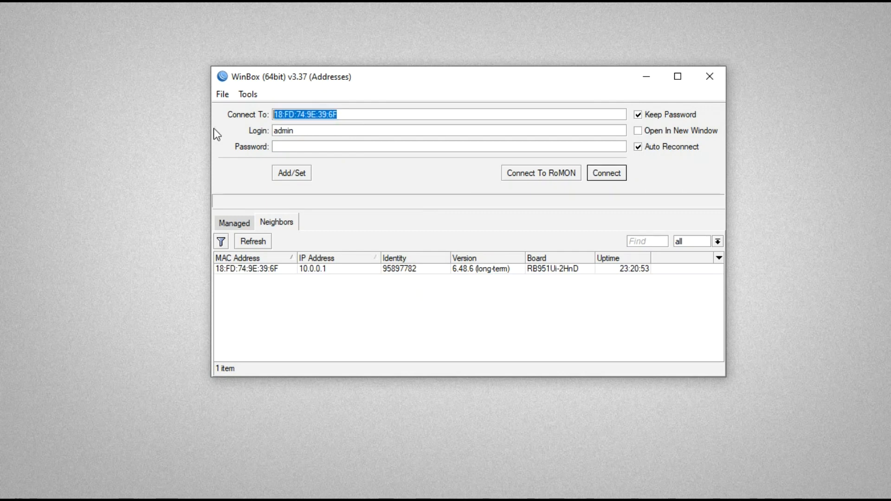
key("ctrl+v")
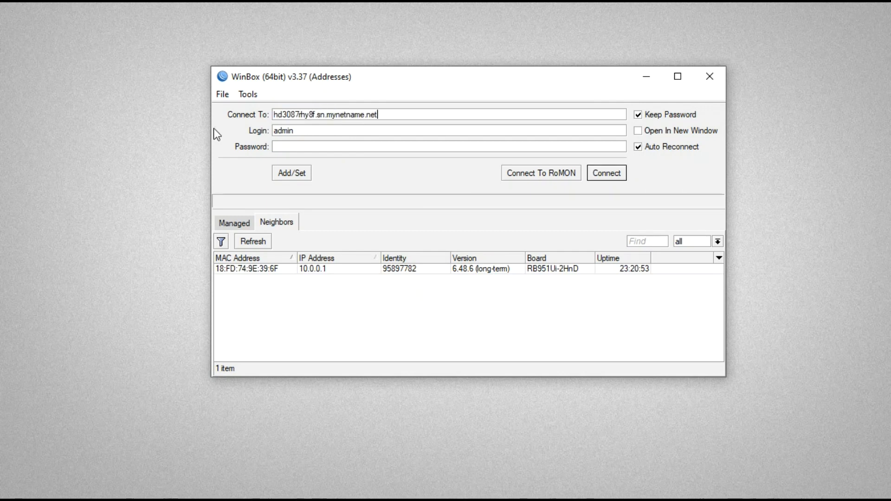
left_click(305, 148)
type("***")
left_click(597, 173)
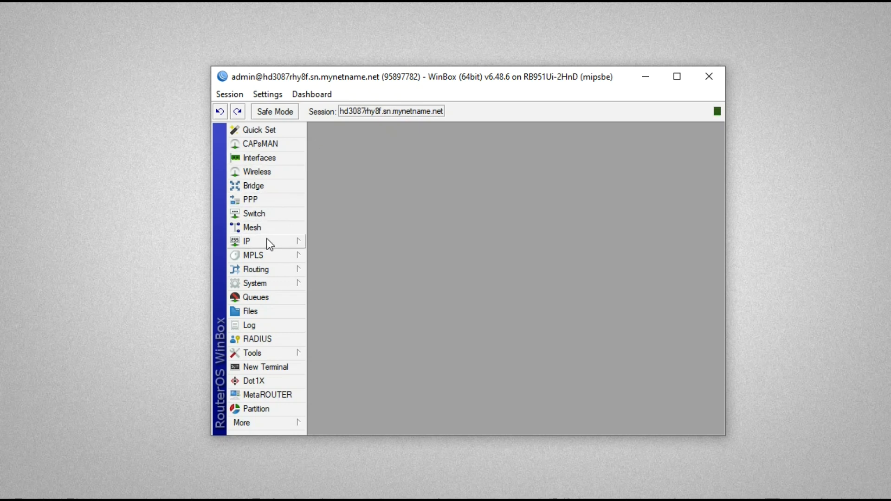
Step: Open the router Log to view the firewall 'Cloud input' entries
left_click(262, 330)
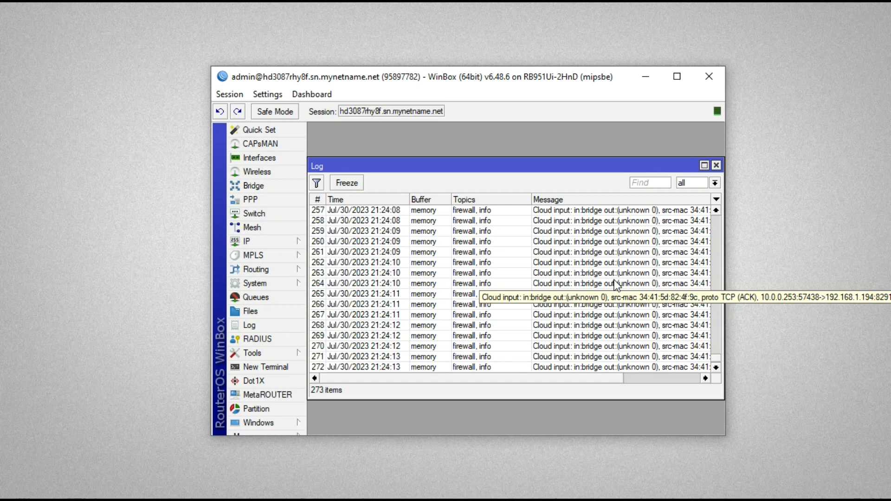
Step: Enlarge the Log window, then move and widen the WinBox session window leftward
left_click_drag(635, 162, 611, 156)
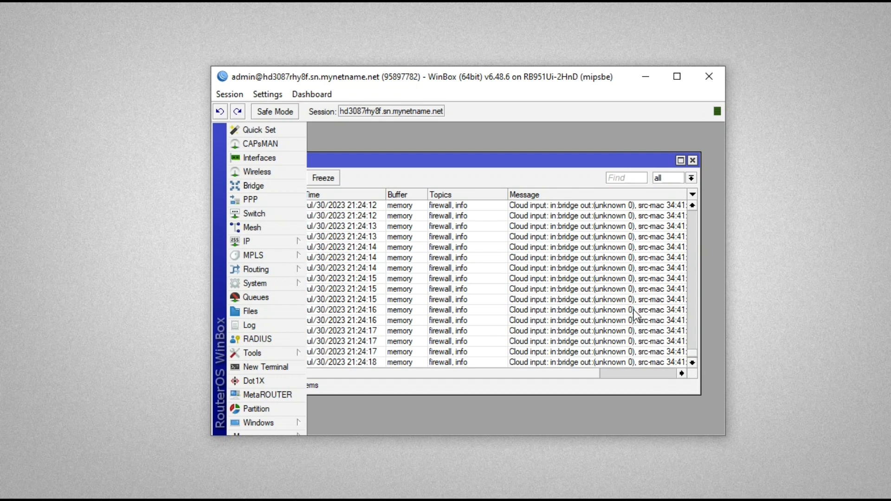
left_click_drag(699, 341, 720, 341)
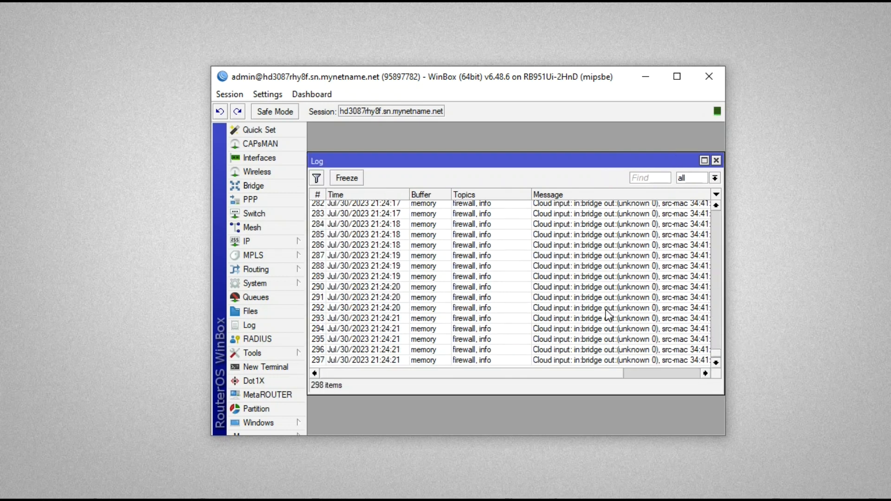
scroll(606, 310, "up", 2)
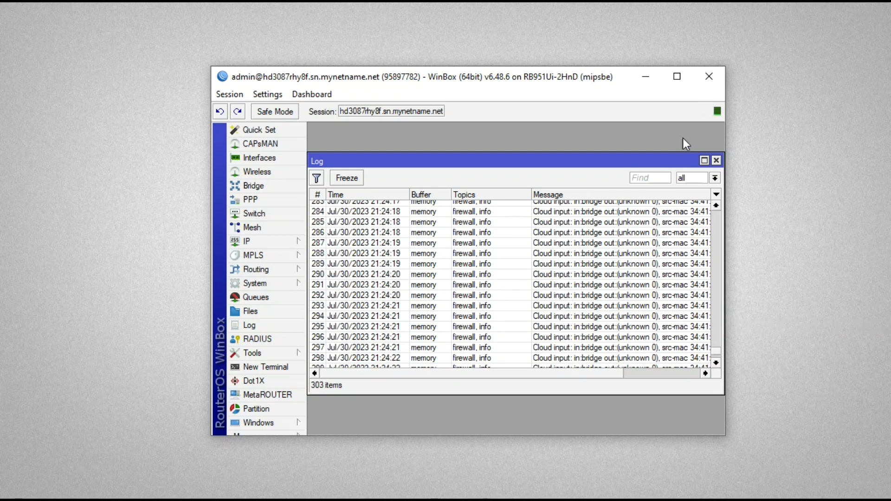
left_click_drag(601, 82, 611, 57)
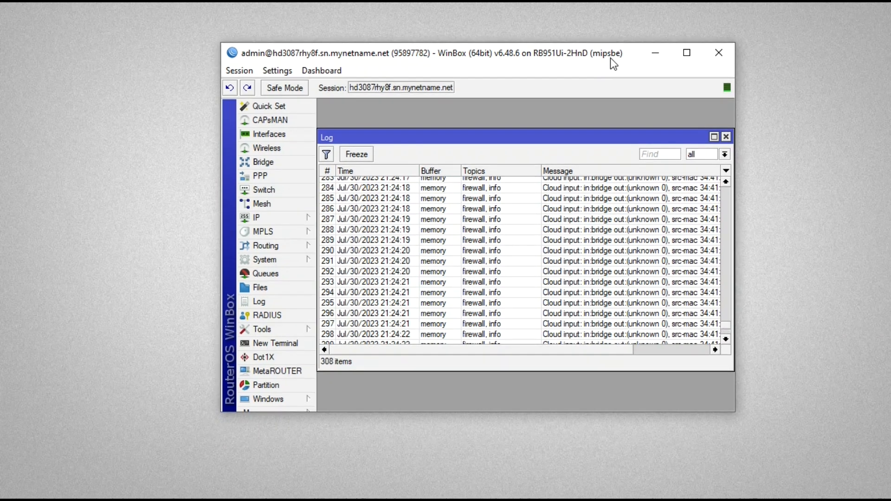
left_click_drag(220, 149, 132, 146)
Step: Open the 'Cloud login via Winbox' rule (TCP 8291 accept) from IP > Firewall Filter Rules
left_click(180, 216)
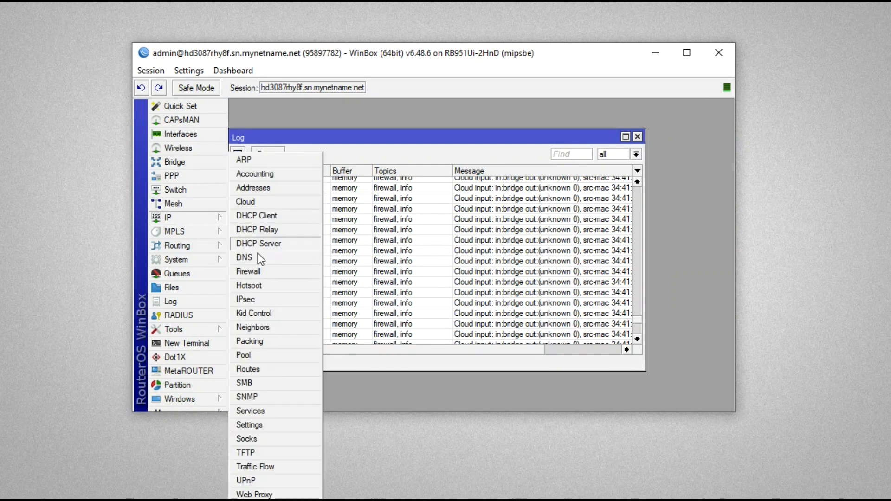
left_click(248, 271)
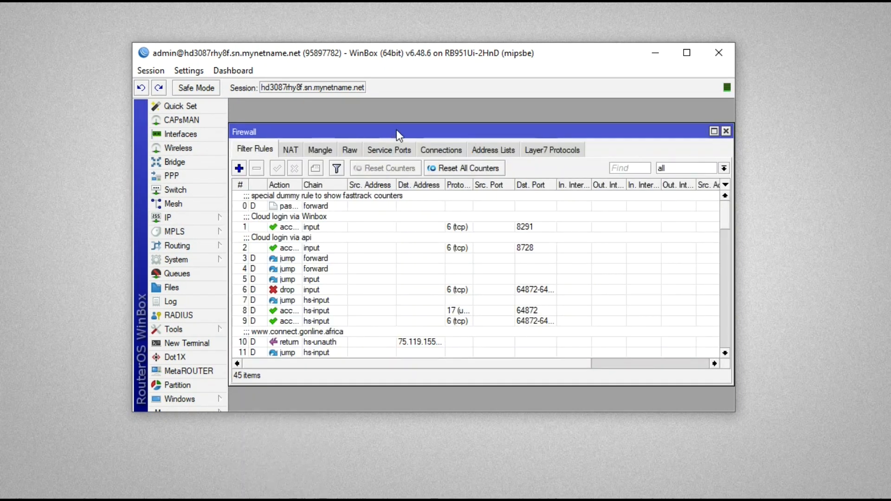
left_click_drag(396, 129, 404, 117)
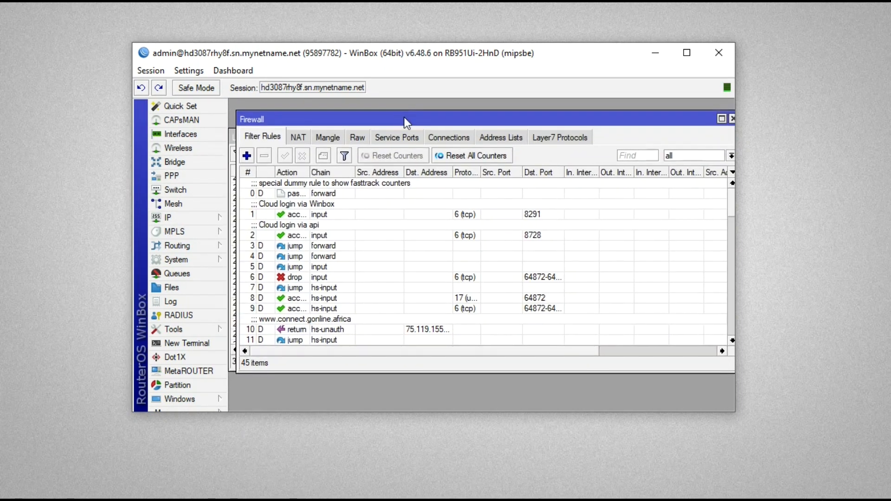
left_click(317, 214)
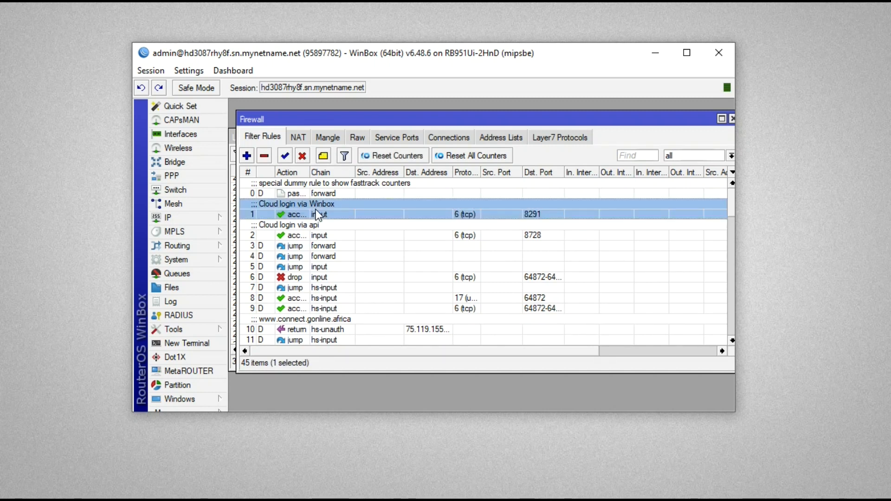
double_click(316, 212)
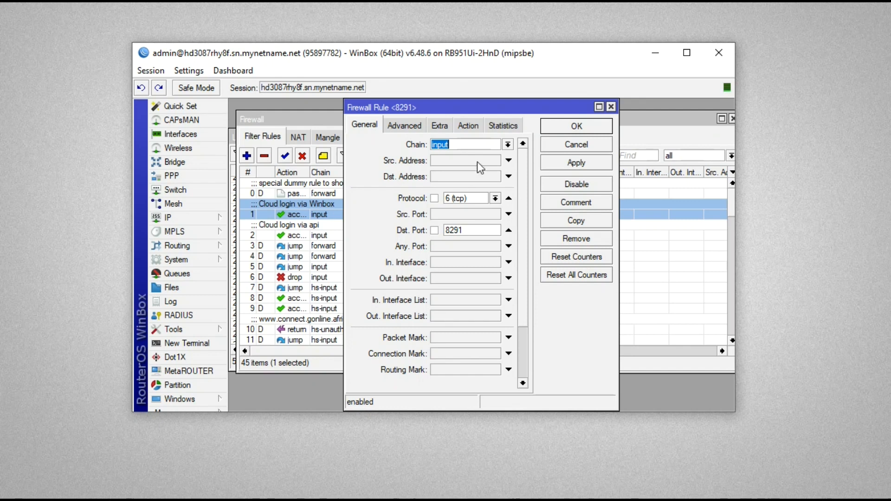
Step: Confirm the 8291 rule accepts and logs matches with prefix 'Cloud', then close the rule
left_click(469, 126)
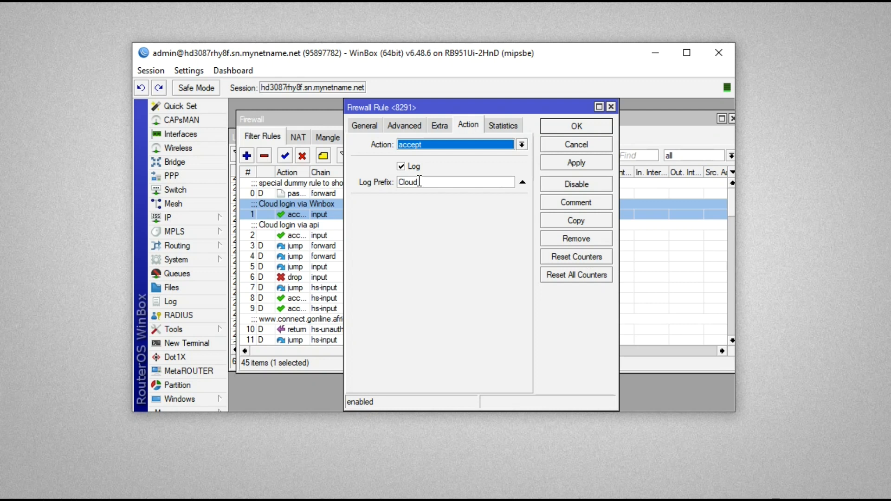
left_click(578, 130)
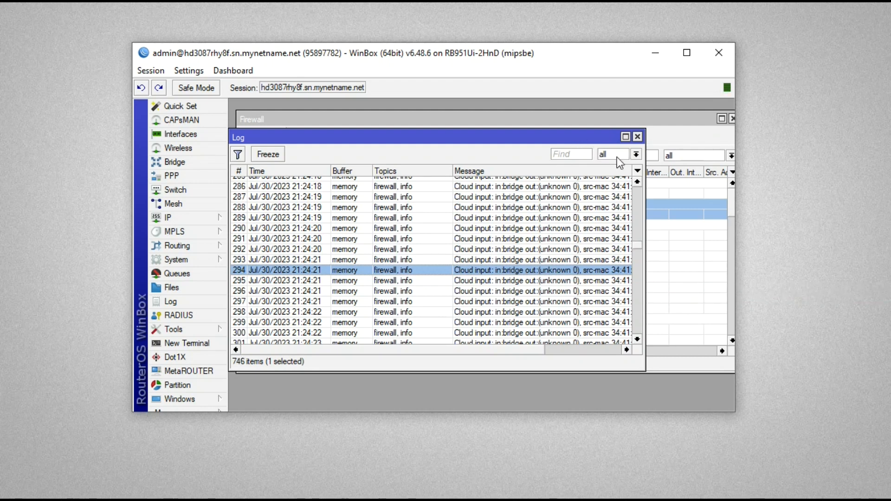
Step: Close the Log and Firewall windows and open IP > Cloud to show the DDNS settings
left_click(637, 137)
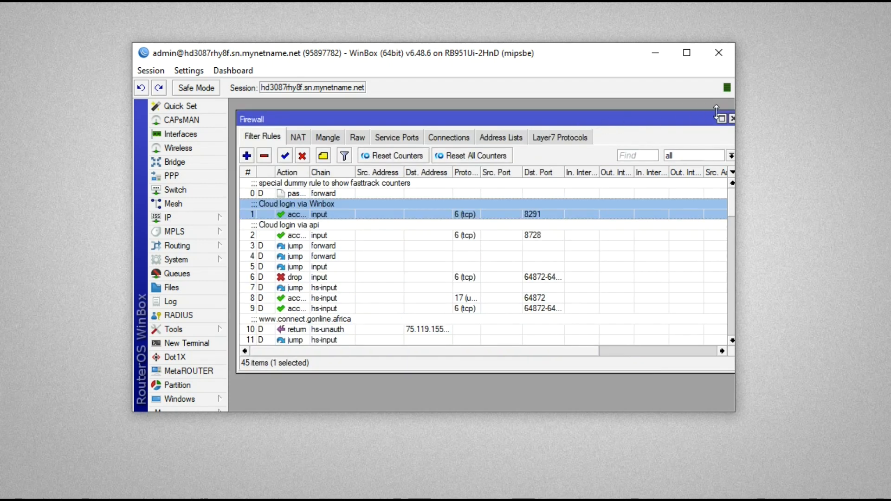
left_click_drag(737, 118, 791, 118)
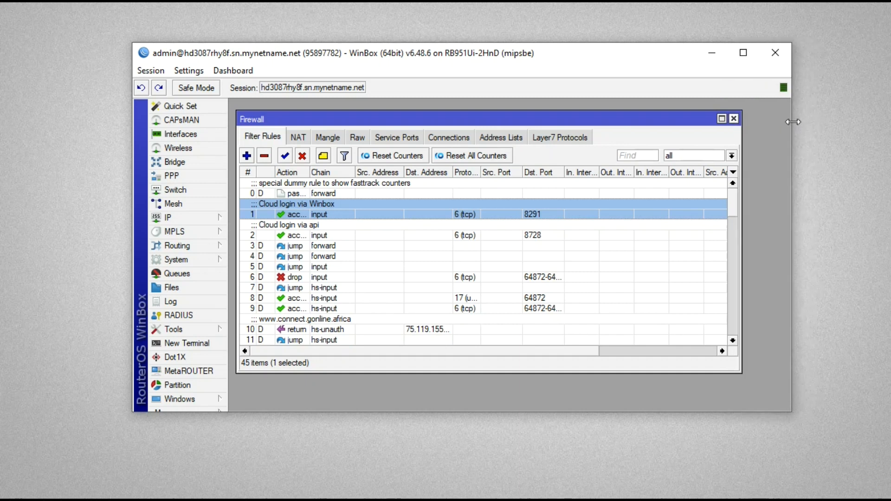
left_click(734, 120)
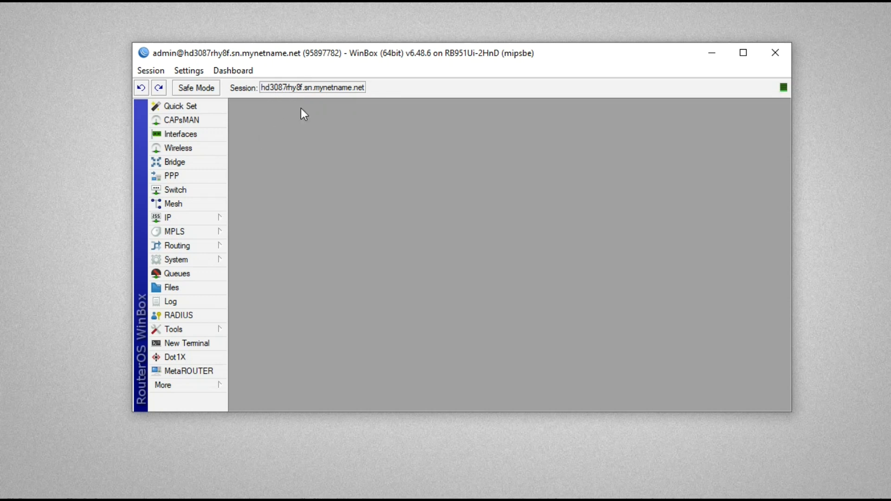
left_click(184, 220)
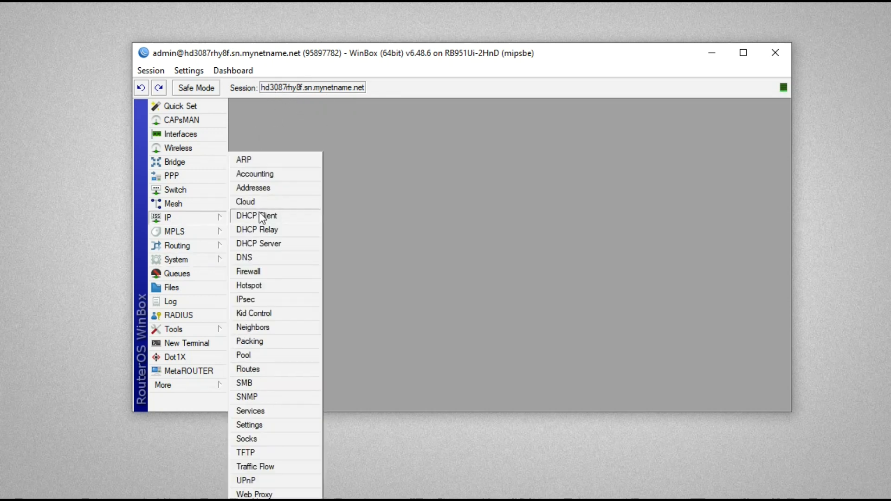
left_click(251, 202)
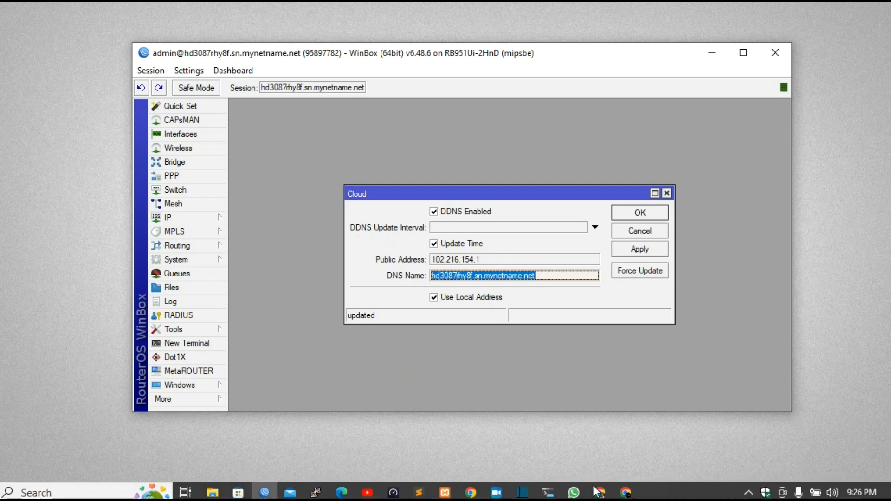
Step: Bring the Chrome WebFig window forward, widen it, and browse to the router's mynetname.net DDNS name
mouse_move(603, 494)
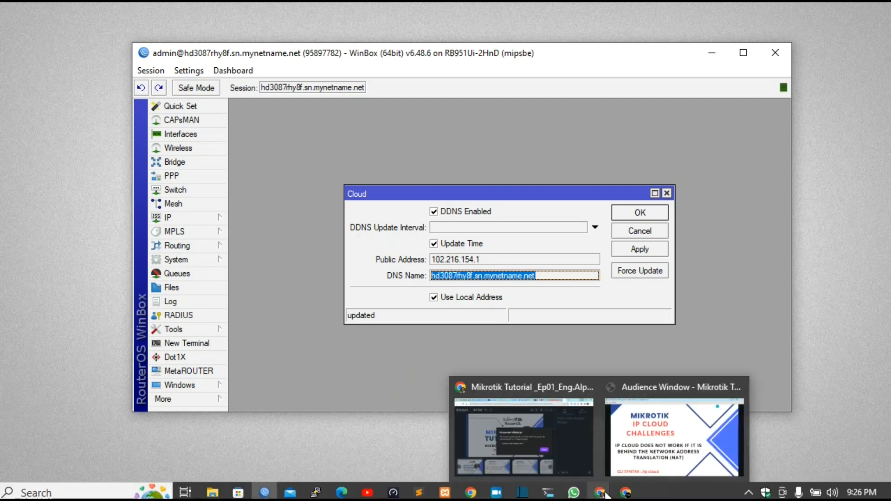
left_click(647, 464)
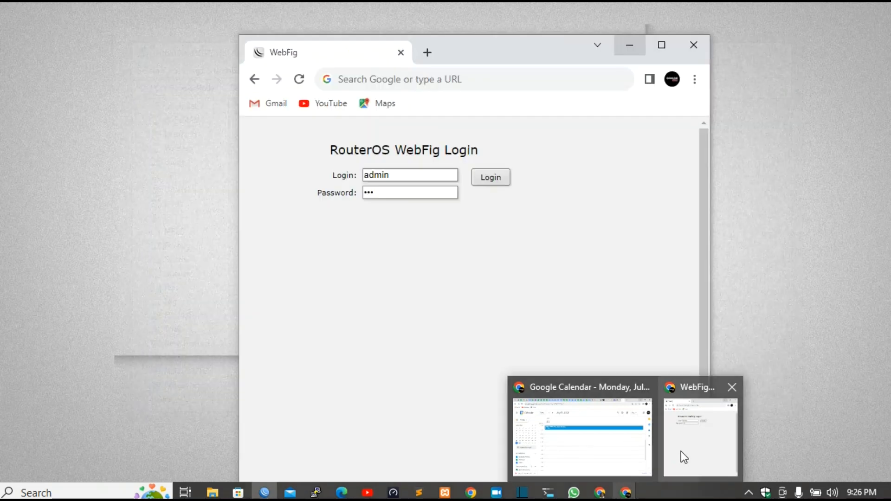
left_click(681, 451)
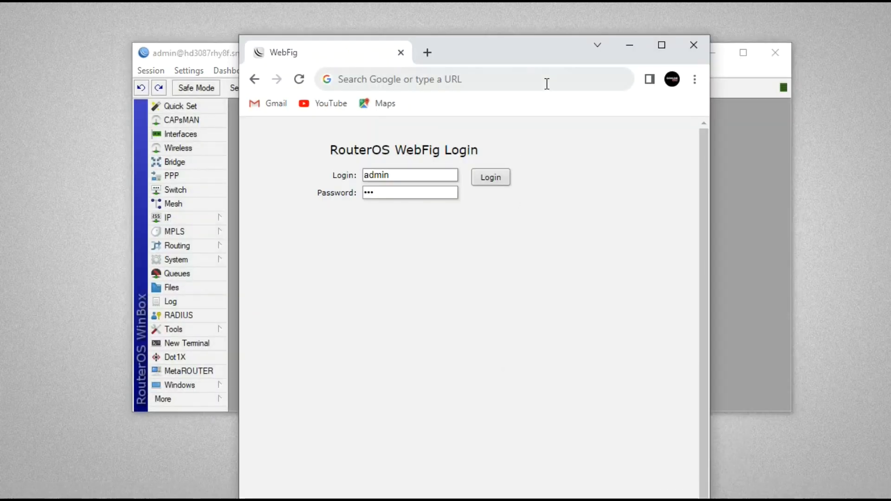
left_click_drag(520, 52, 520, 40)
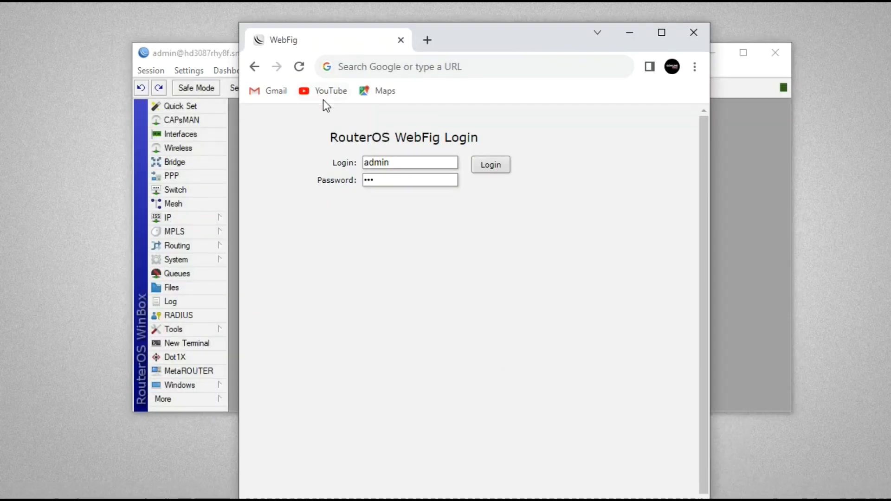
left_click_drag(239, 134, 69, 116)
left_click(375, 66)
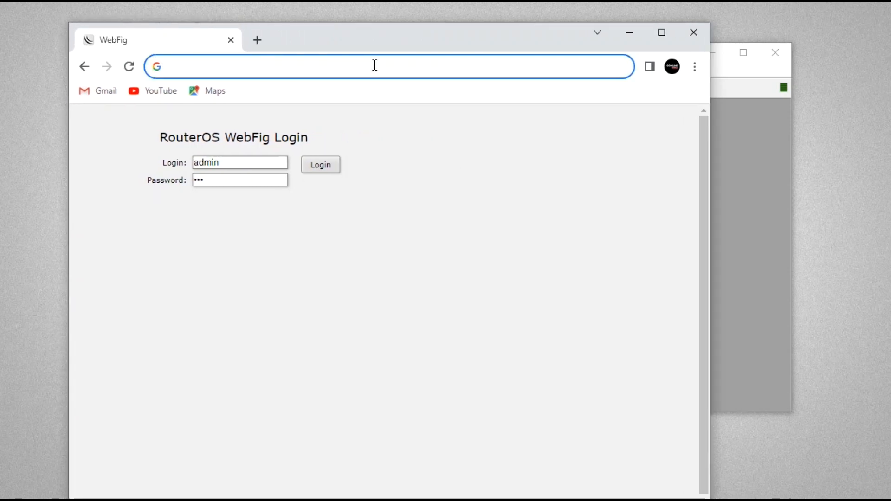
type("hd3087rhy8f.sn.mynetname.net")
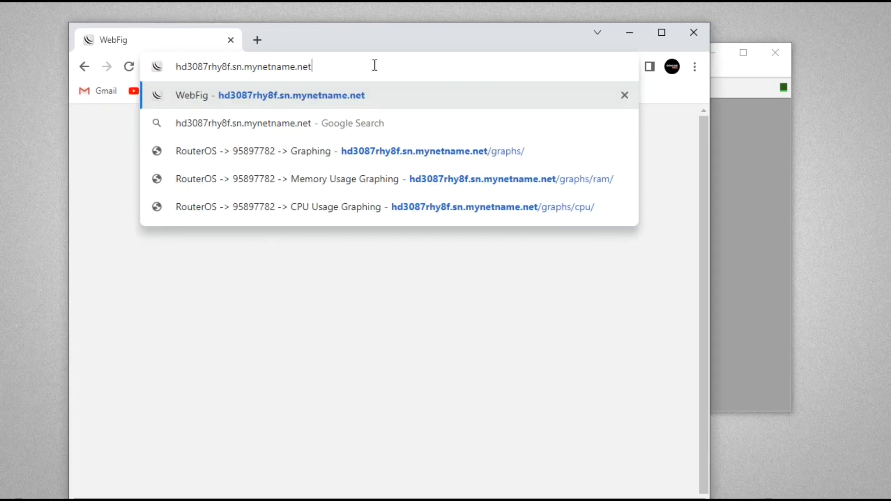
key("Return")
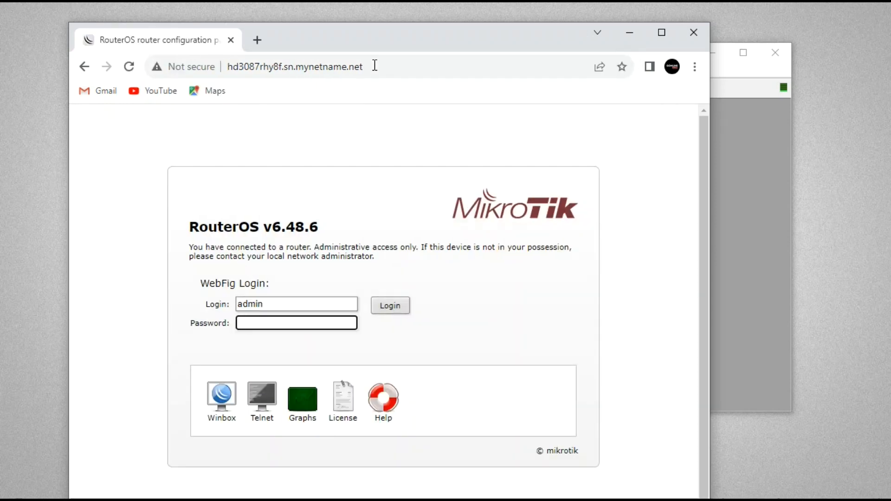
left_click_drag(543, 45, 573, 41)
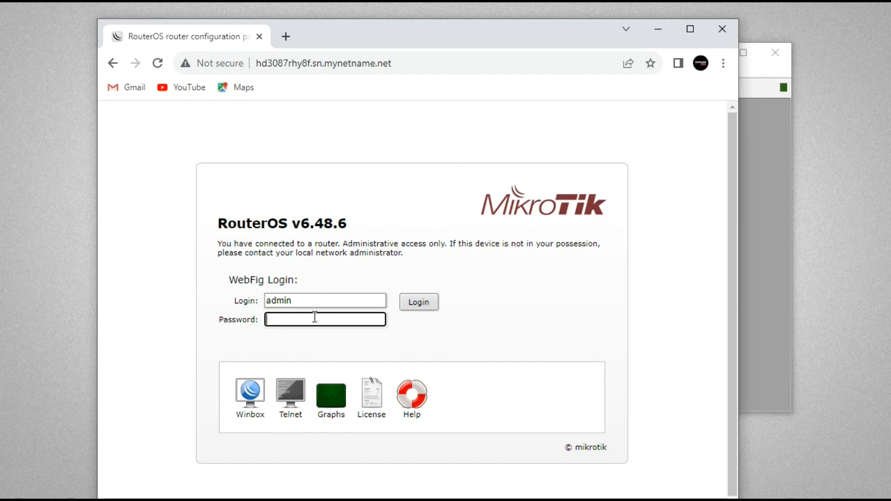
left_click(334, 397)
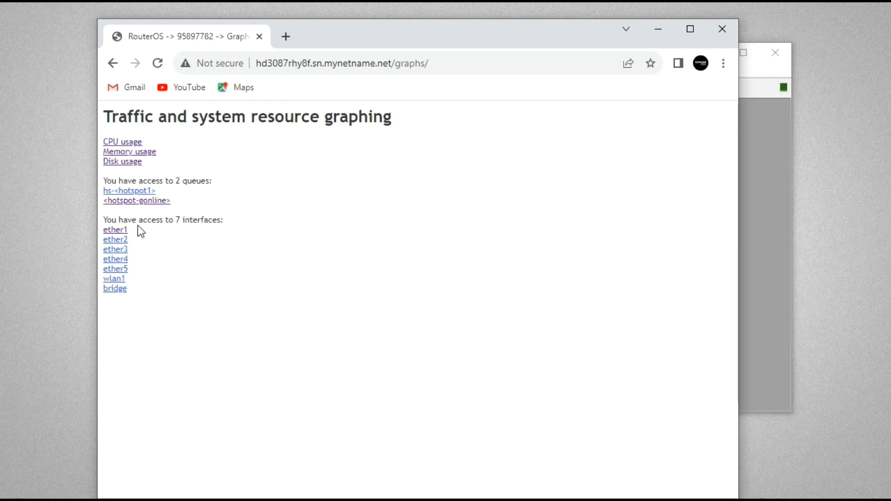
left_click(126, 142)
scroll(399, 260, "down", 2)
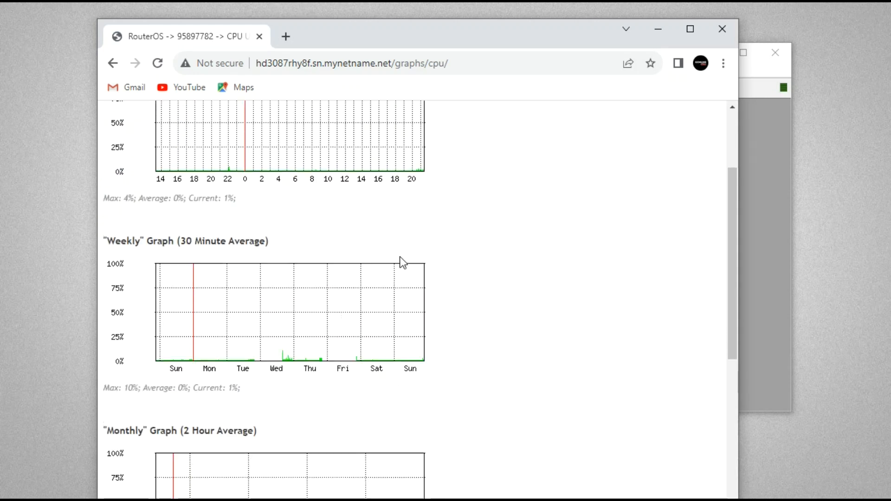
scroll(403, 262, "down", 6)
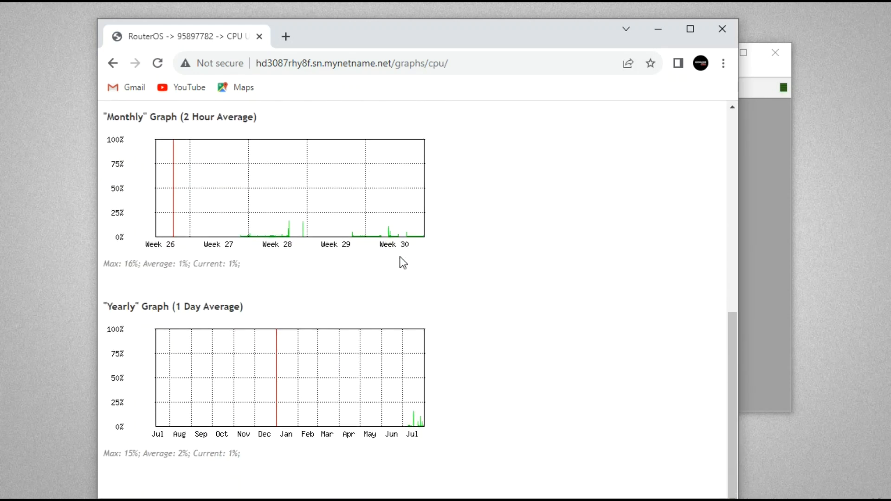
scroll(403, 262, "up", 8)
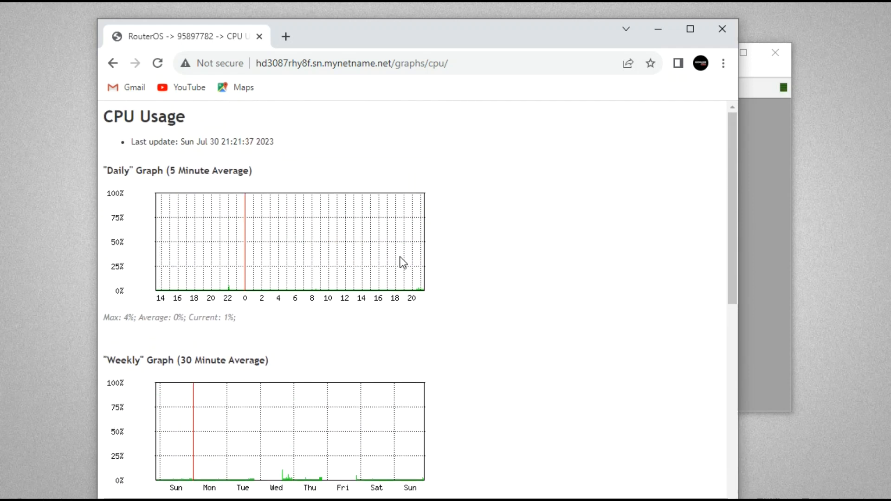
left_click(113, 63)
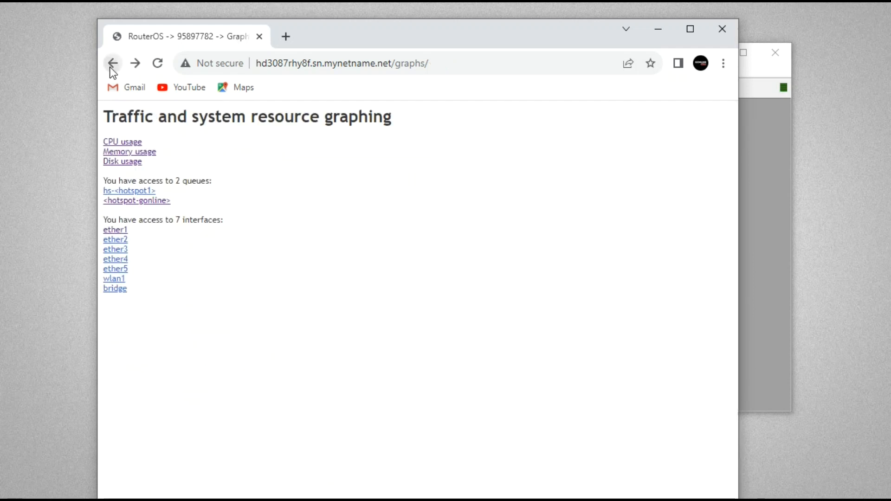
left_click(113, 63)
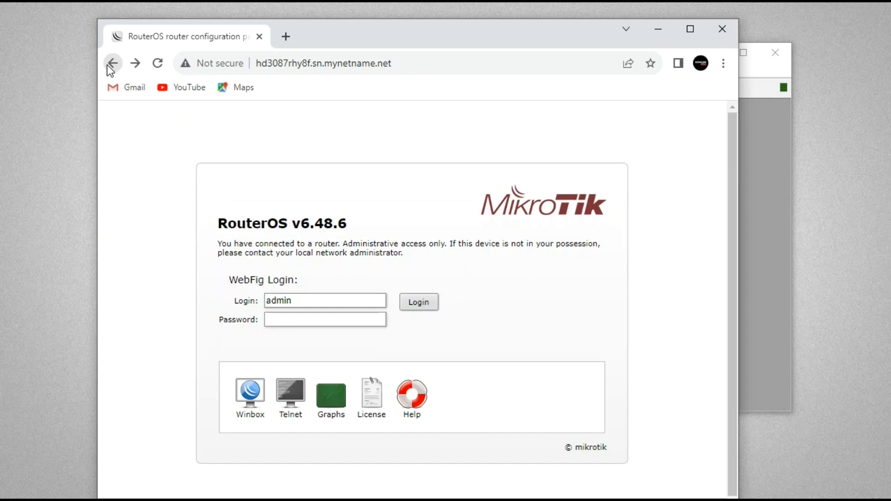
Step: Log in with the router password and widen the window to show the Interface List traffic columns
left_click(285, 319)
type("123")
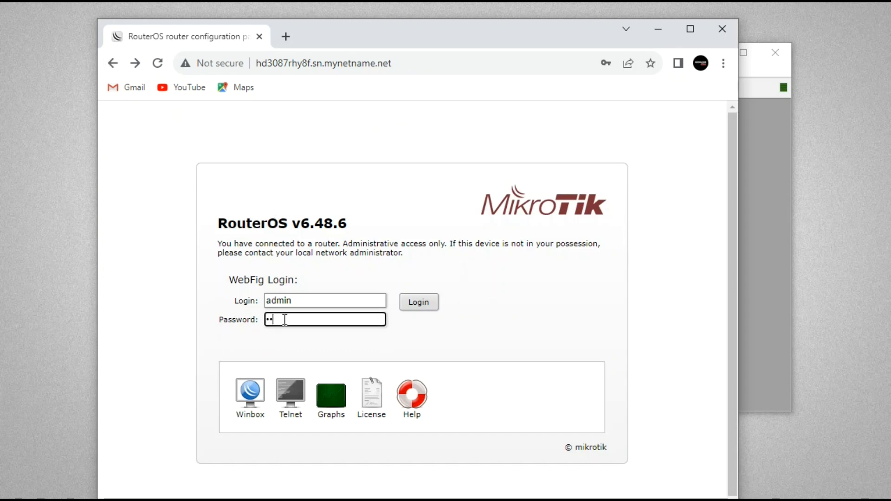
key("Return")
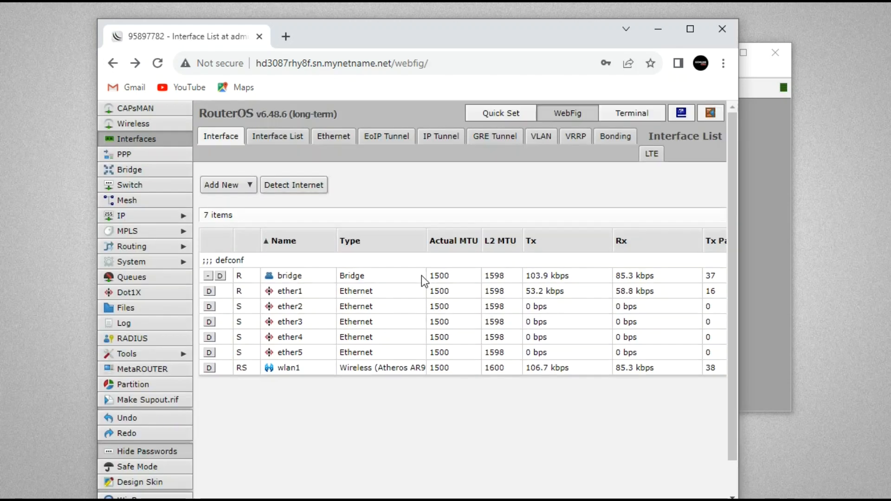
scroll(422, 275, "down", 1)
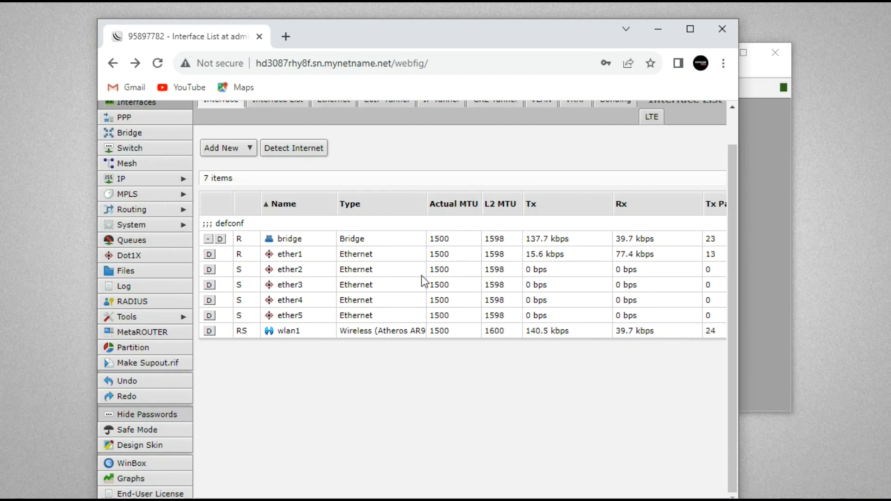
left_click_drag(738, 175, 828, 166)
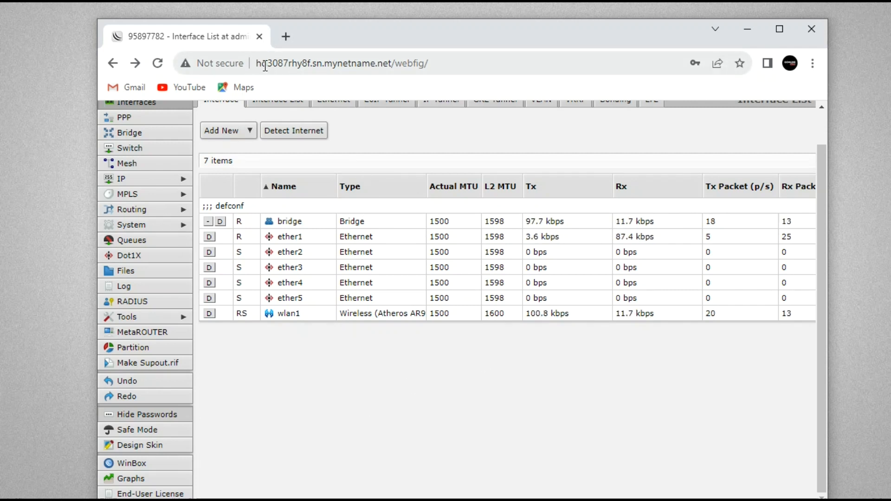
left_click_drag(258, 63, 444, 71)
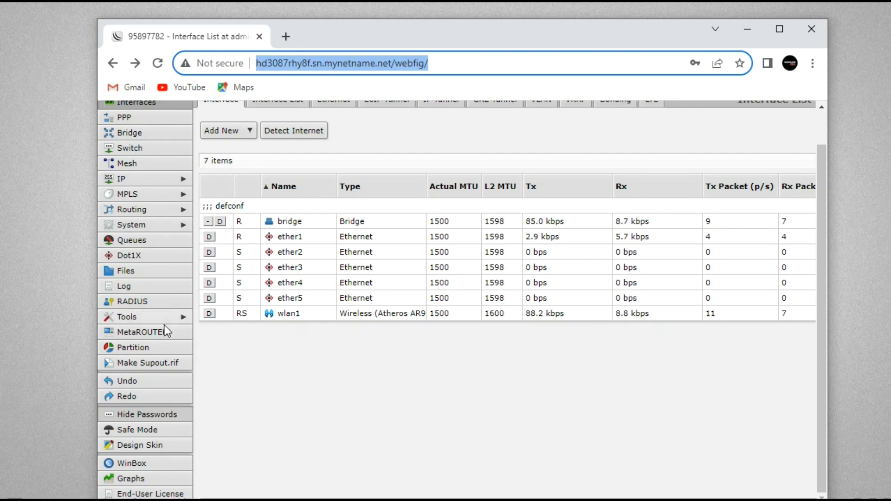
Step: Open the router log and inspect entry 915, a 'Cloud input' firewall entry for TCP port 8291
left_click(140, 287)
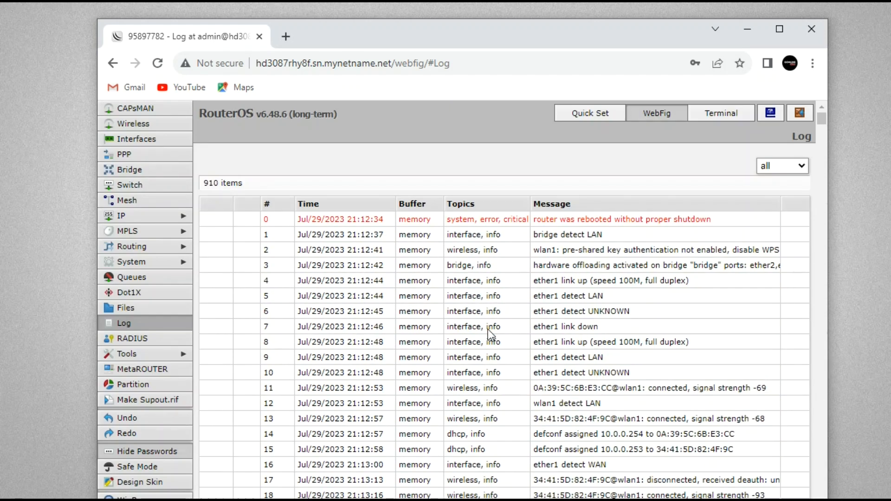
scroll(488, 329, "down", 20)
scroll(488, 329, "down", 20)
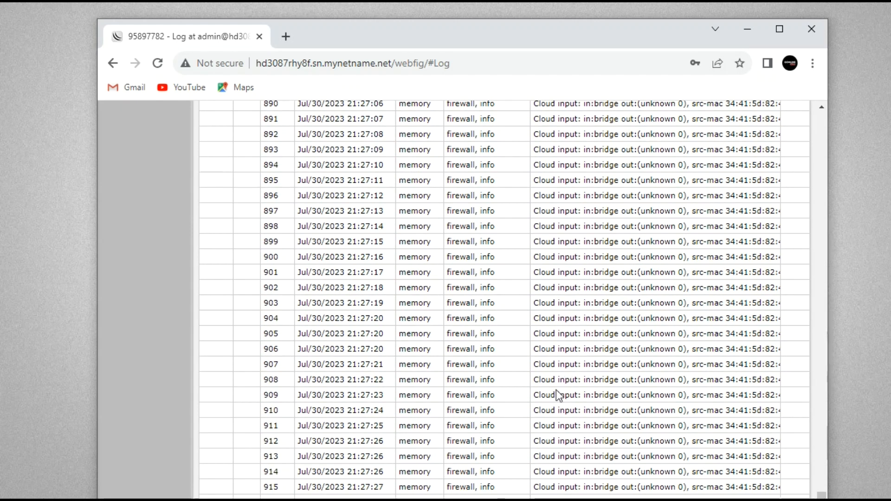
left_click(541, 487)
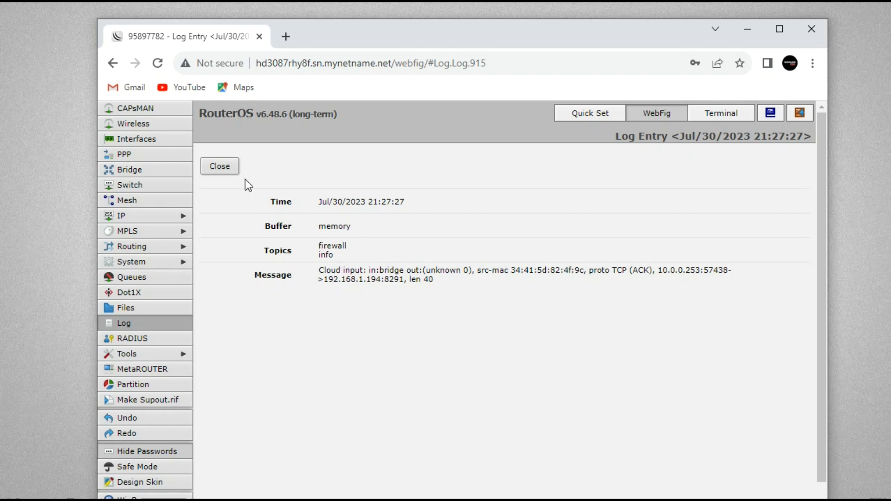
left_click(233, 166)
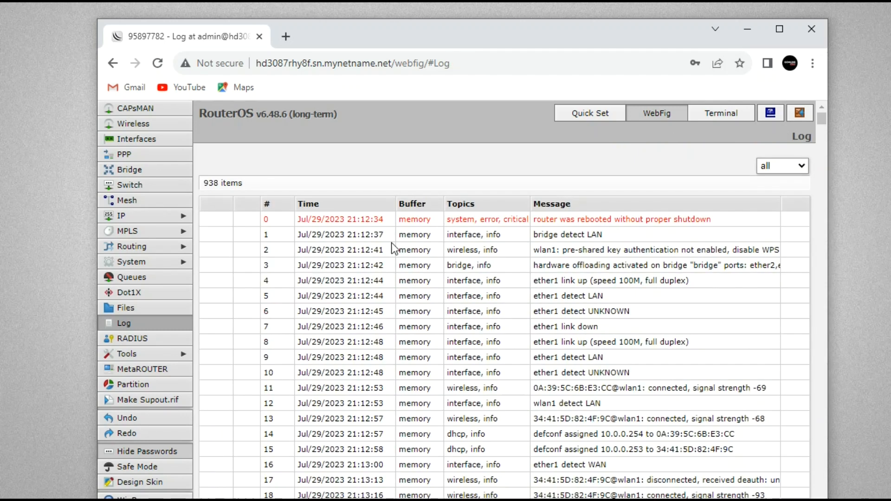
scroll(393, 248, "down", 4)
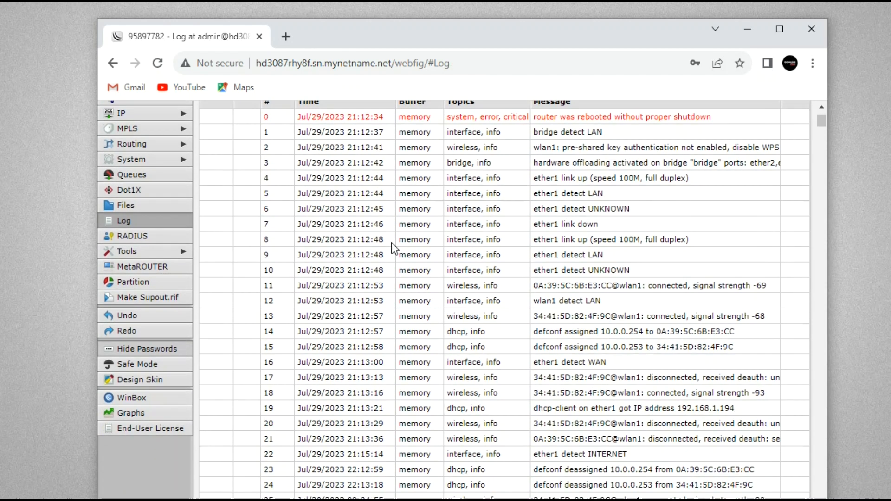
scroll(394, 249, "down", 1)
scroll(393, 248, "down", 1)
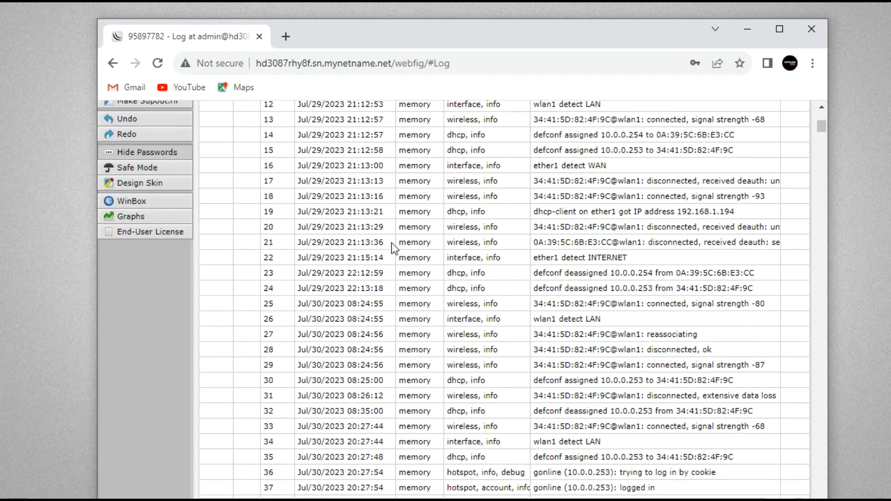
scroll(394, 249, "up", 7)
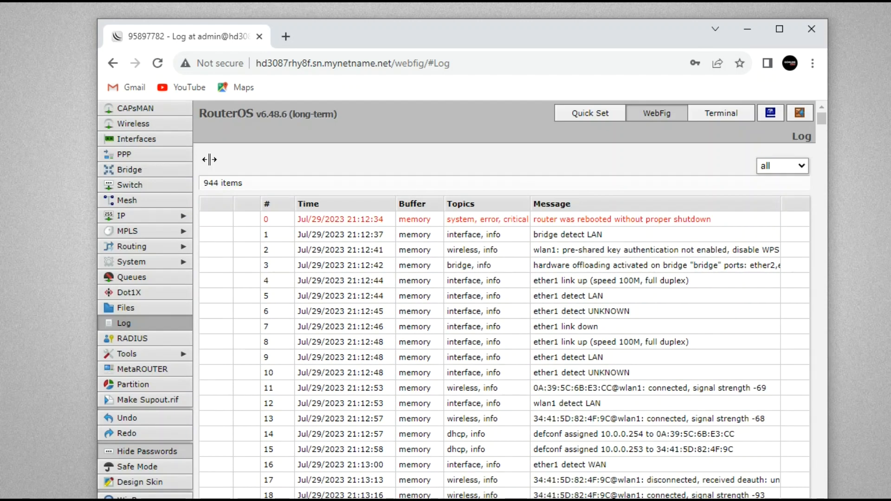